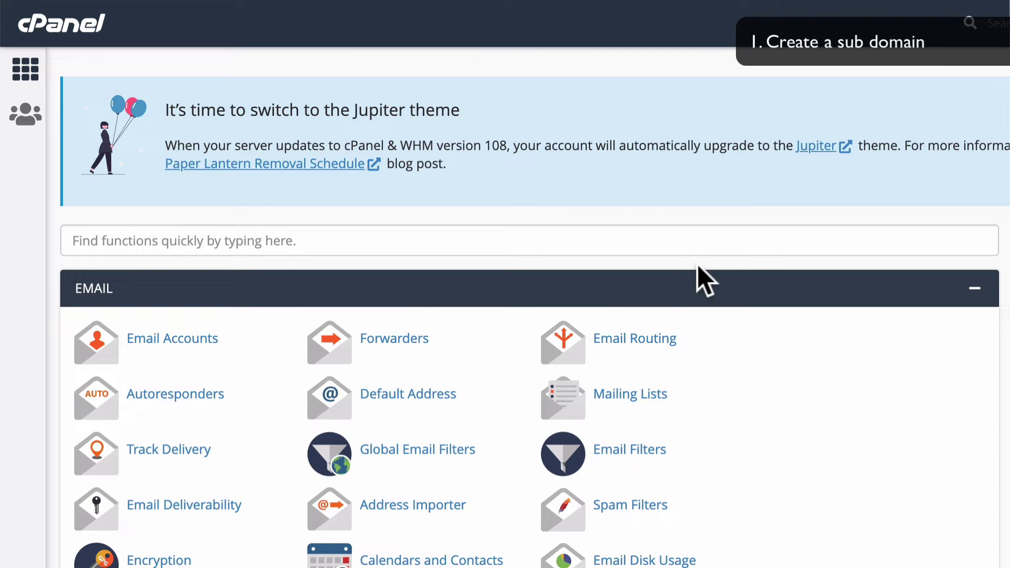
Step: Create the subdomain mymoodle.ricoshae.com.au with document root /mymoodle.ricoshae.com.au
scroll(698, 279, "down", 10)
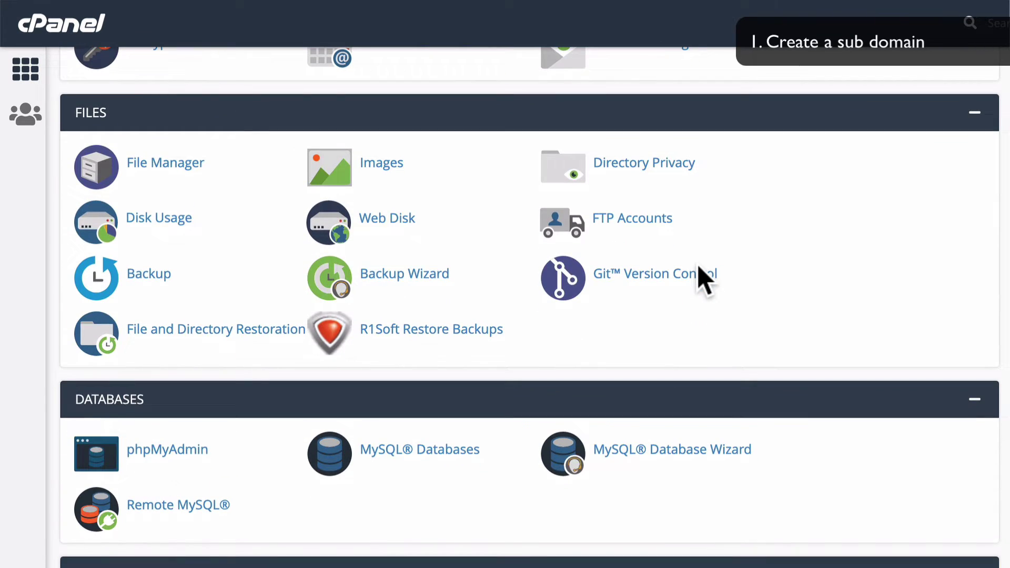
scroll(699, 267, "down", 6)
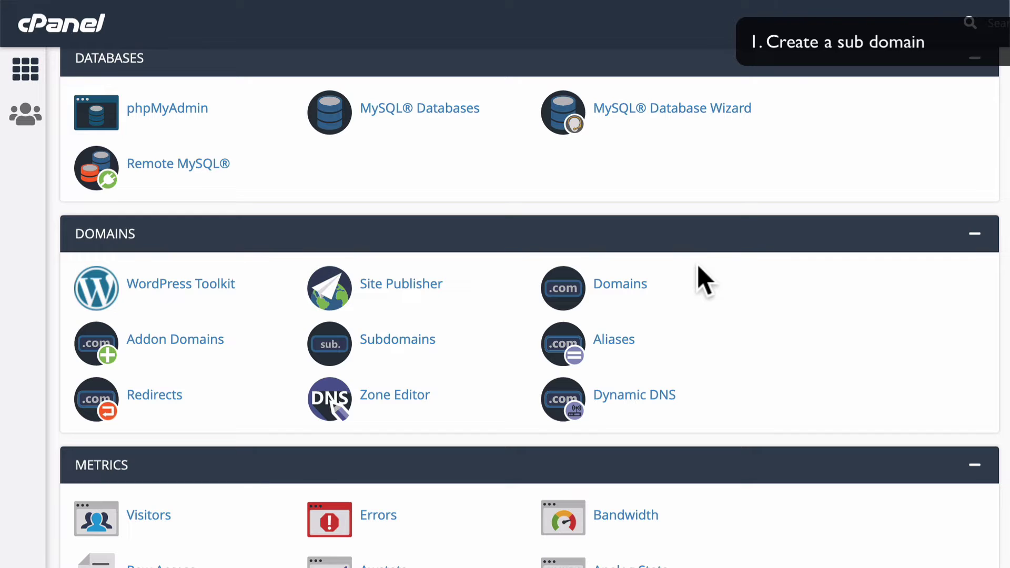
left_click(396, 341)
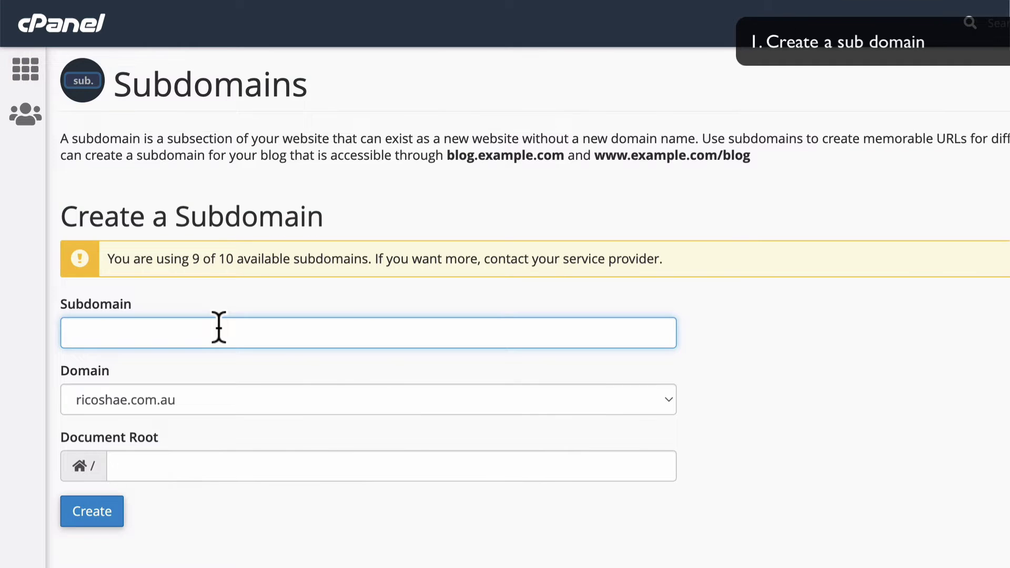
type("mymoodle")
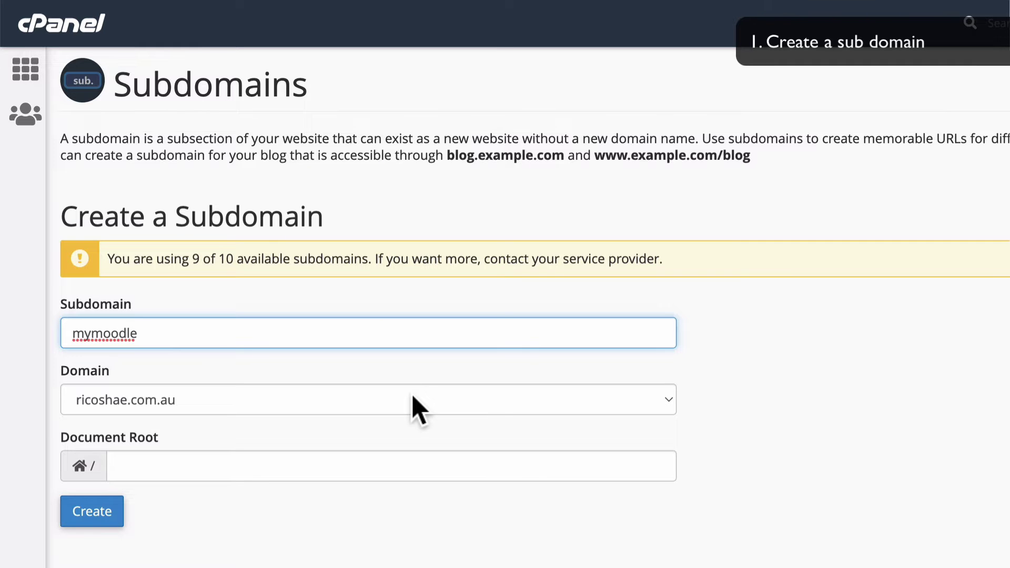
left_click(90, 513)
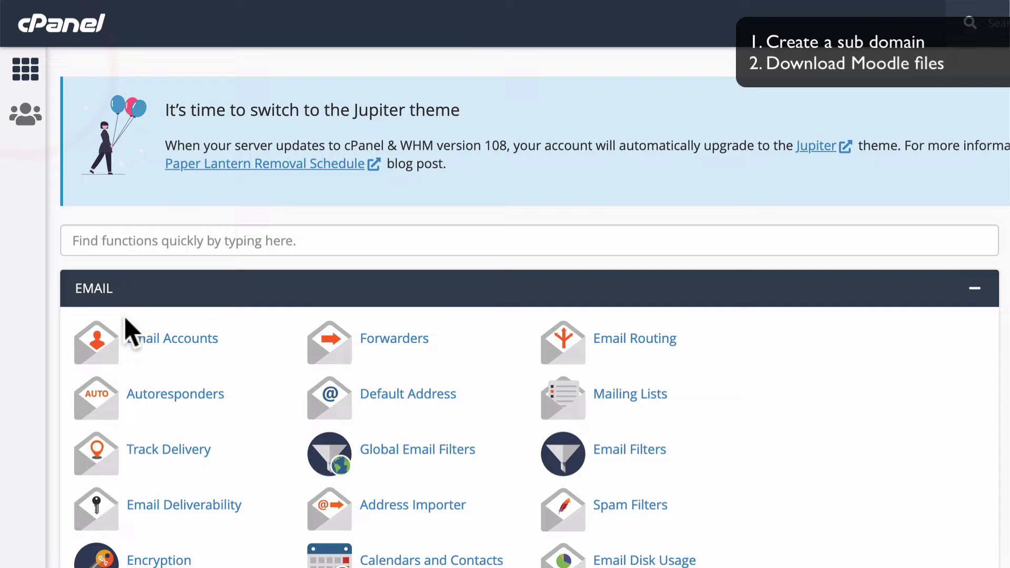
Step: Open File Manager and browse into the mymoodle.ricoshae.com.au folder containing only cgi-bin
scroll(151, 541, "down", 8)
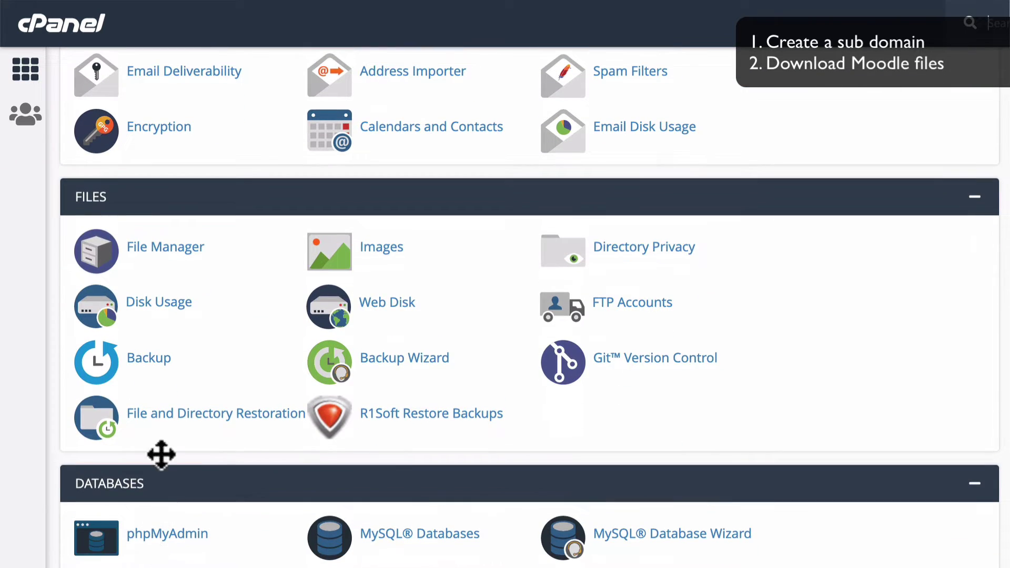
left_click(185, 259)
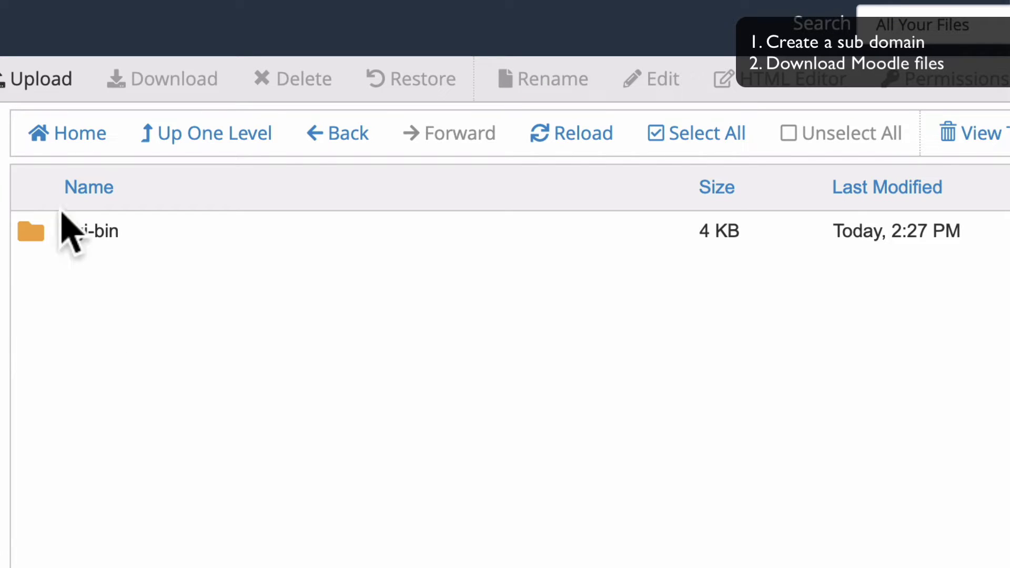
left_click(149, 392)
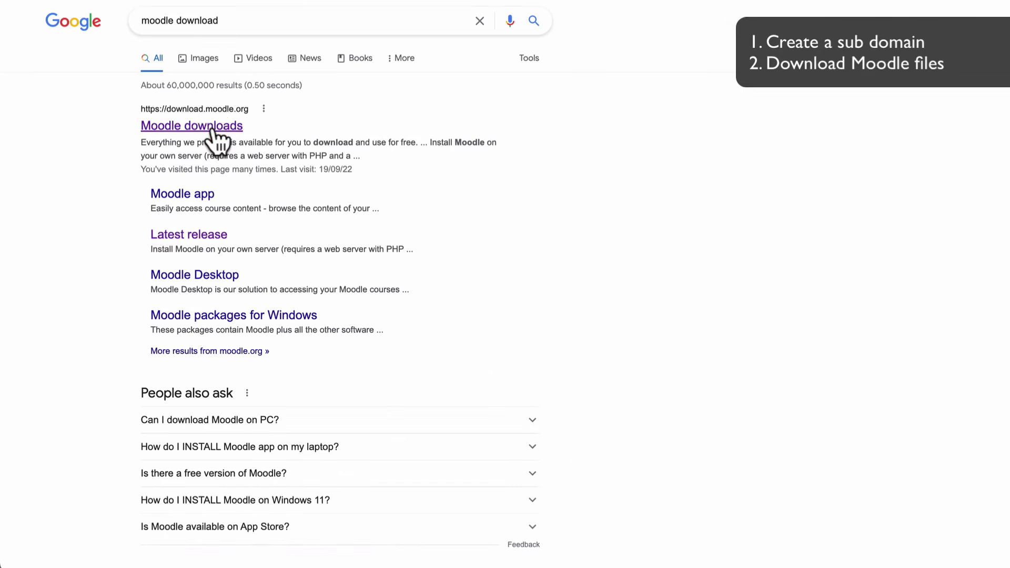
Step: Download the Moodle 4.0.4 package from download.moodle.org's latest release page, then return to File Manager
left_click(213, 128)
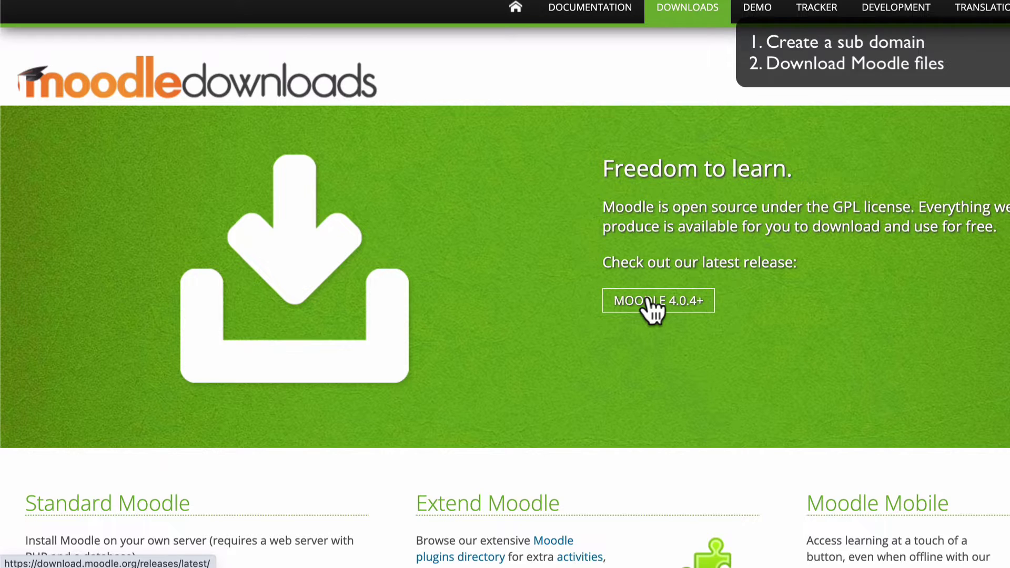
left_click(652, 310)
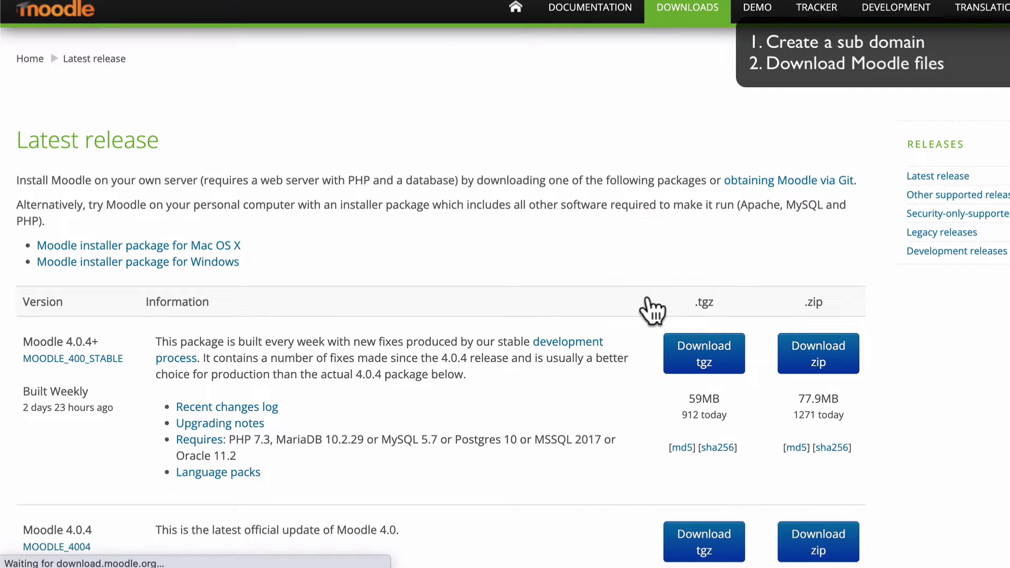
scroll(516, 332, "down", 2)
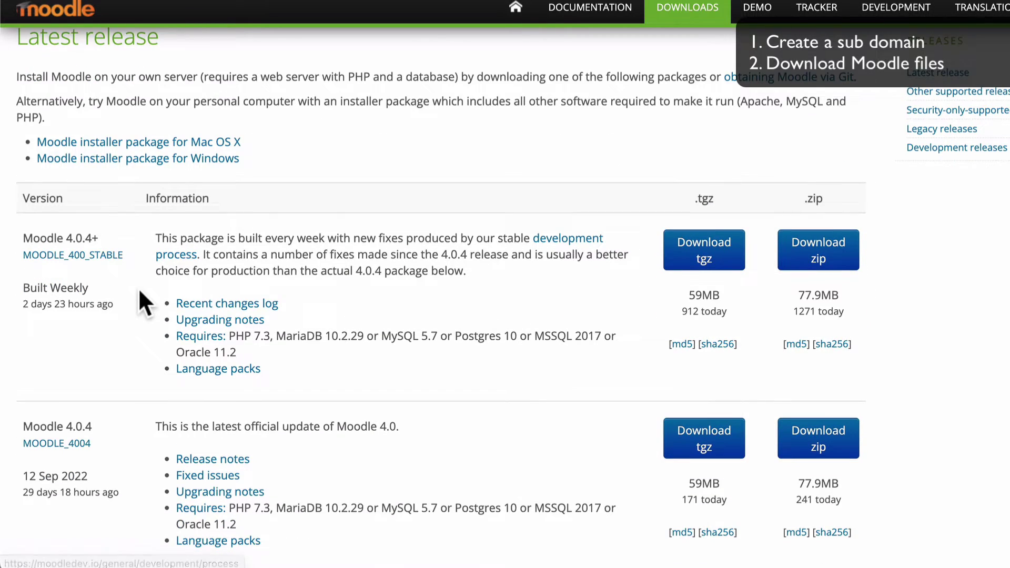
scroll(138, 288, "down", 2)
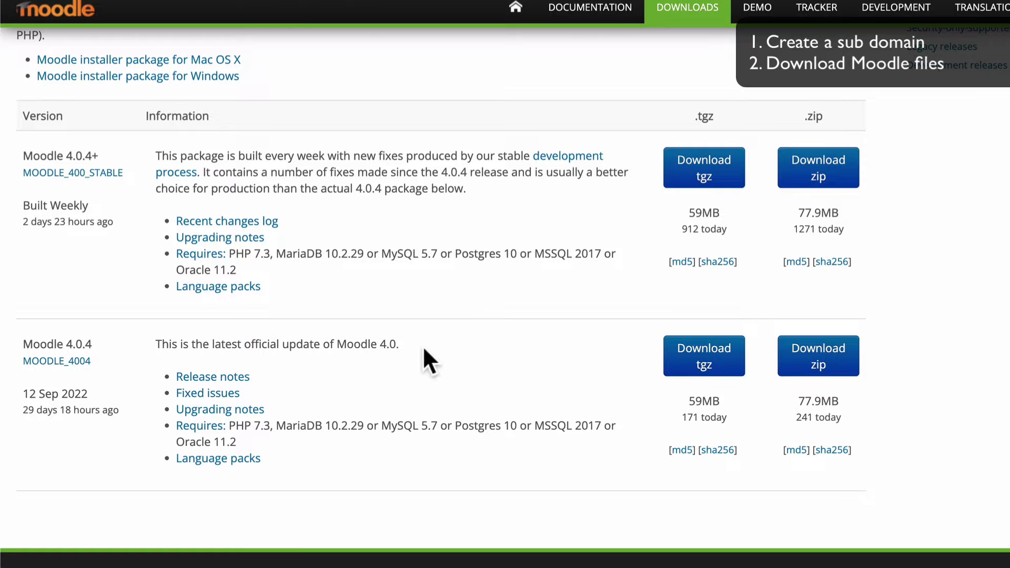
scroll(424, 349, "up", 1)
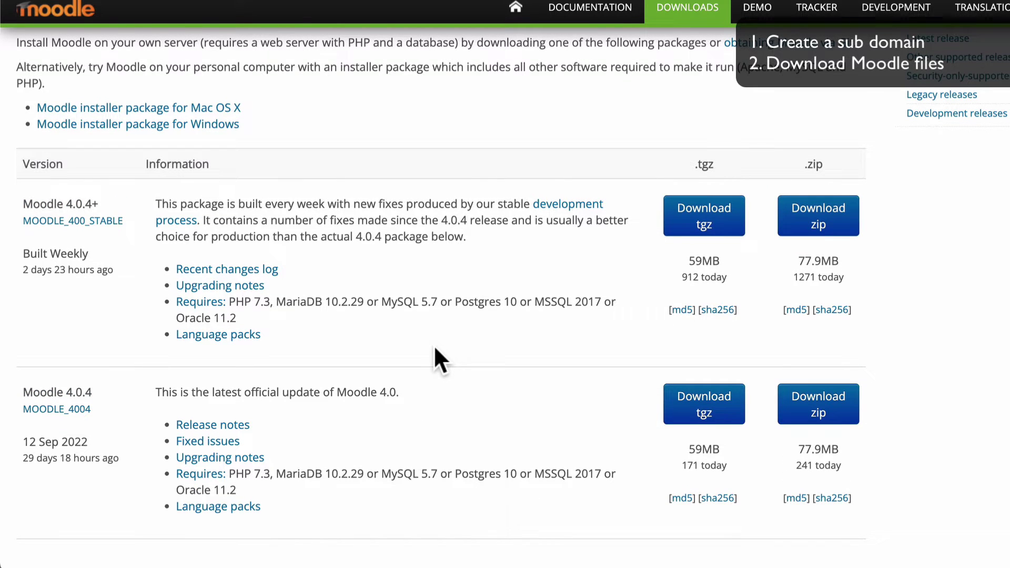
left_click_drag(219, 394, 366, 392)
left_click(437, 392)
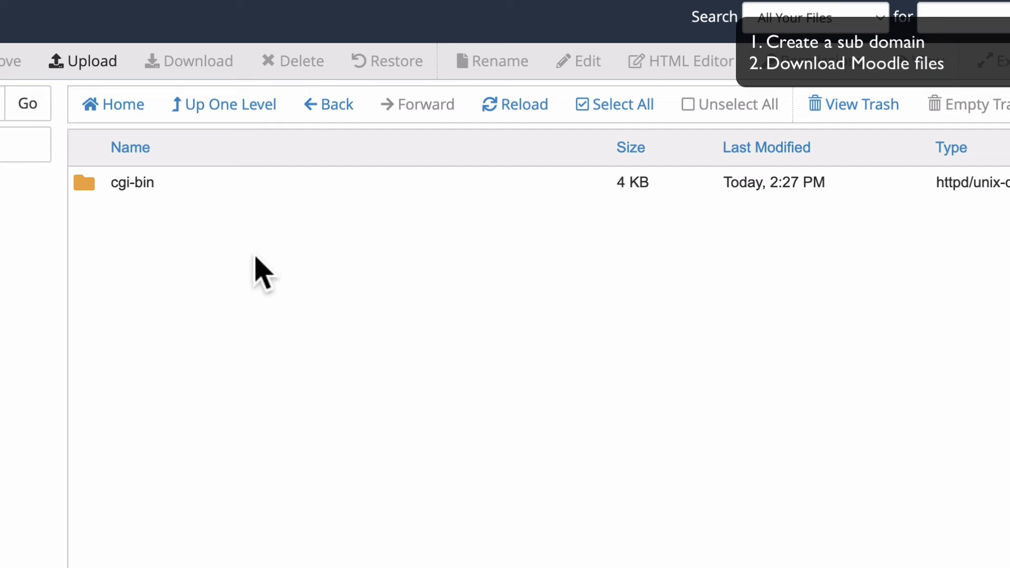
left_click(256, 257)
Step: Upload moodle-4.0.4.tgz (59.03 MB) into the subdomain folder and reload the listing to show it
left_click(90, 68)
left_click_drag(297, 28, 326, 28)
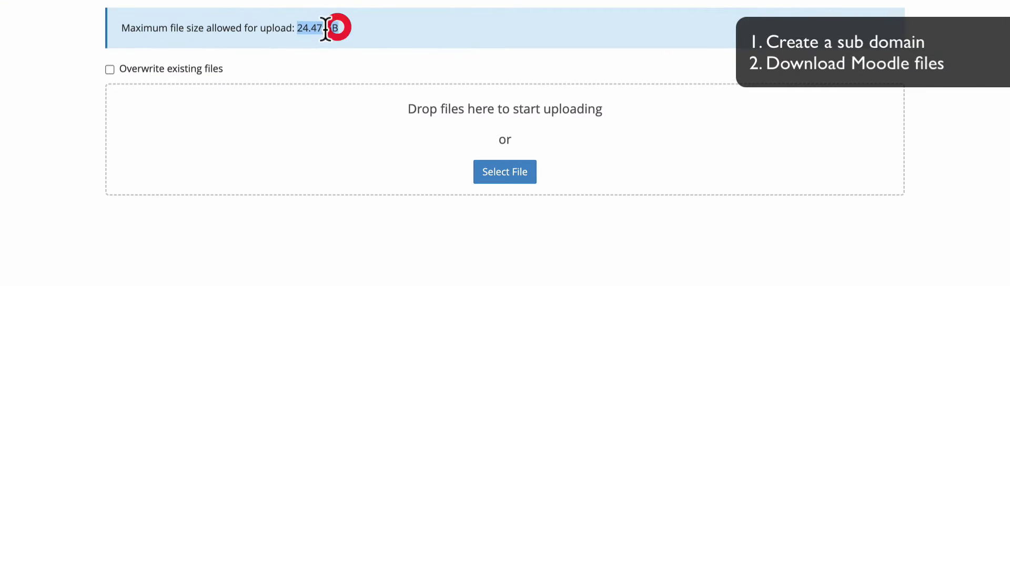
left_click(295, 28)
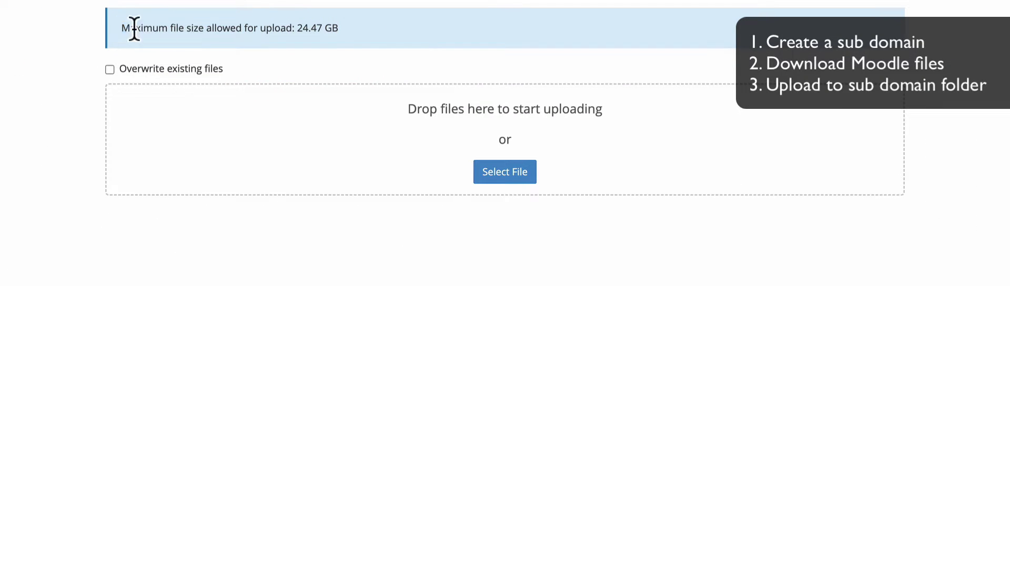
left_click_drag(121, 28, 343, 26)
left_click(344, 26)
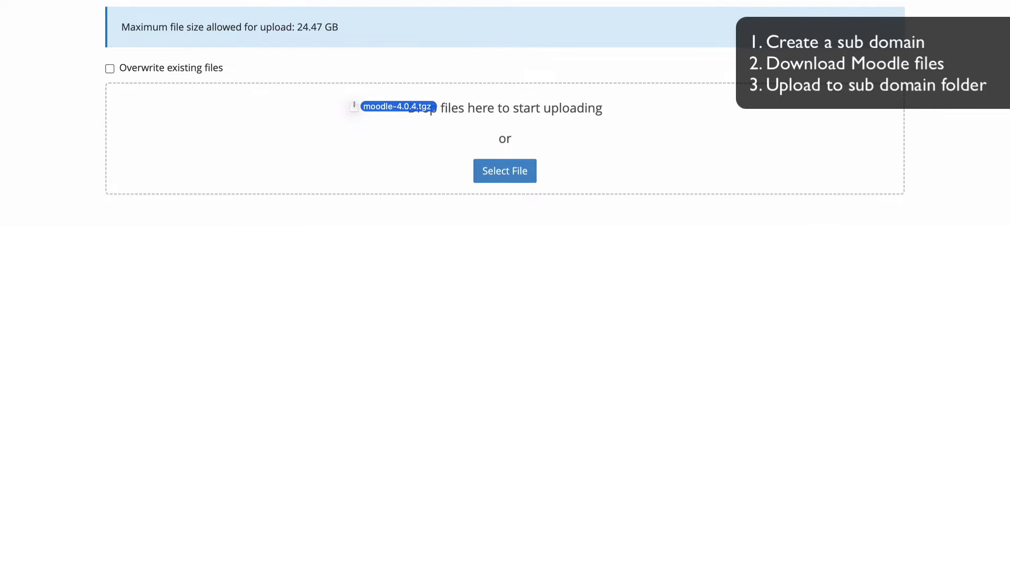
left_click_drag(391, 107, 392, 128)
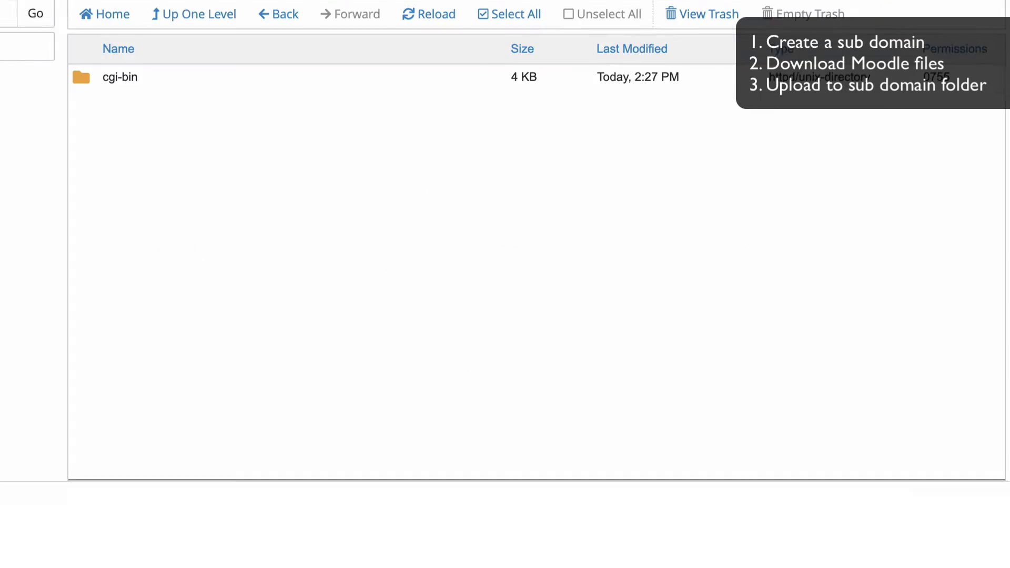
left_click(392, 53)
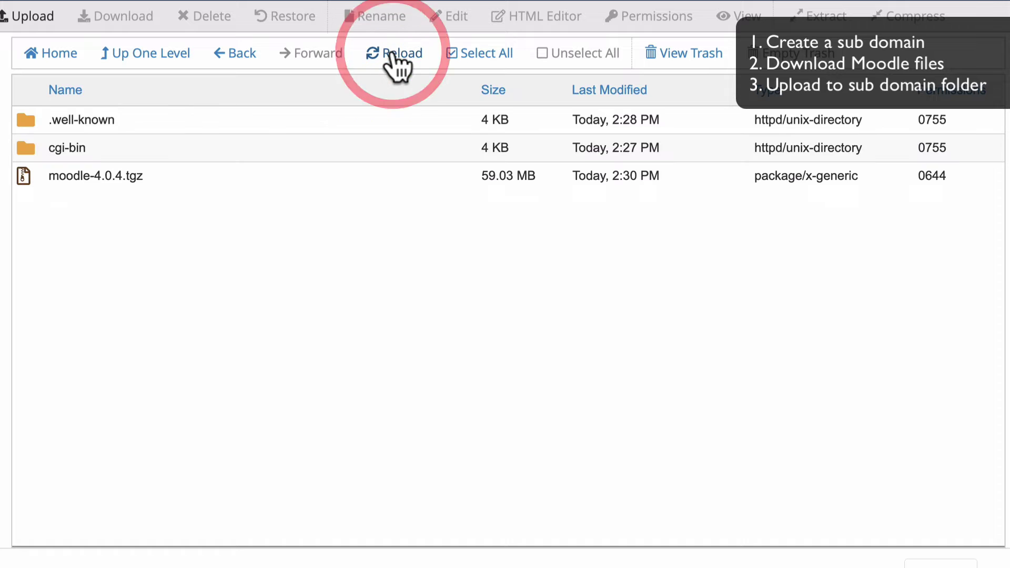
left_click(25, 175)
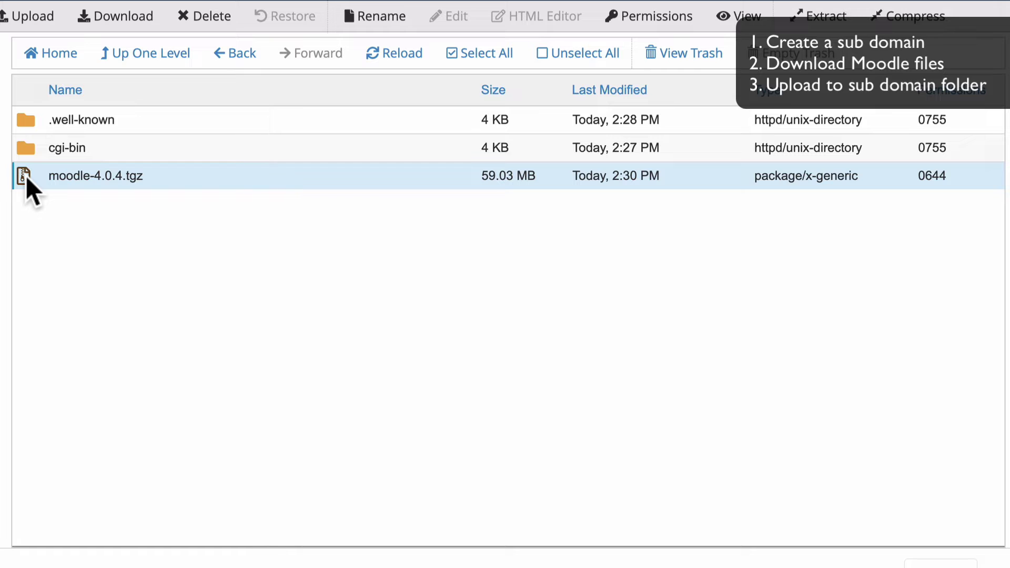
Step: Extract moodle-4.0.4.tgz into /mymoodle.ricoshae.com.au, producing a moodle folder
left_click(818, 16)
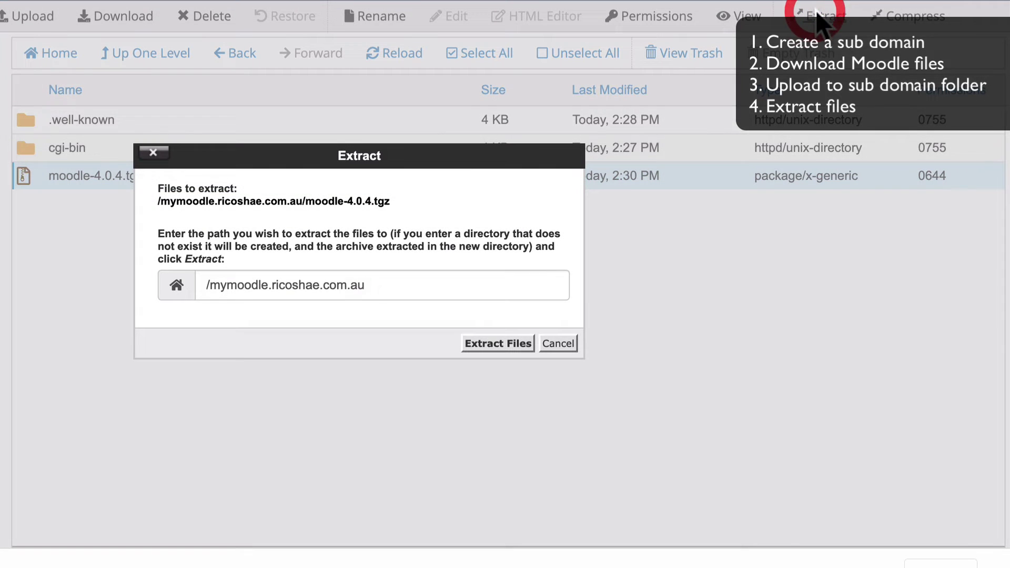
left_click_drag(213, 288, 387, 288)
left_click(387, 289)
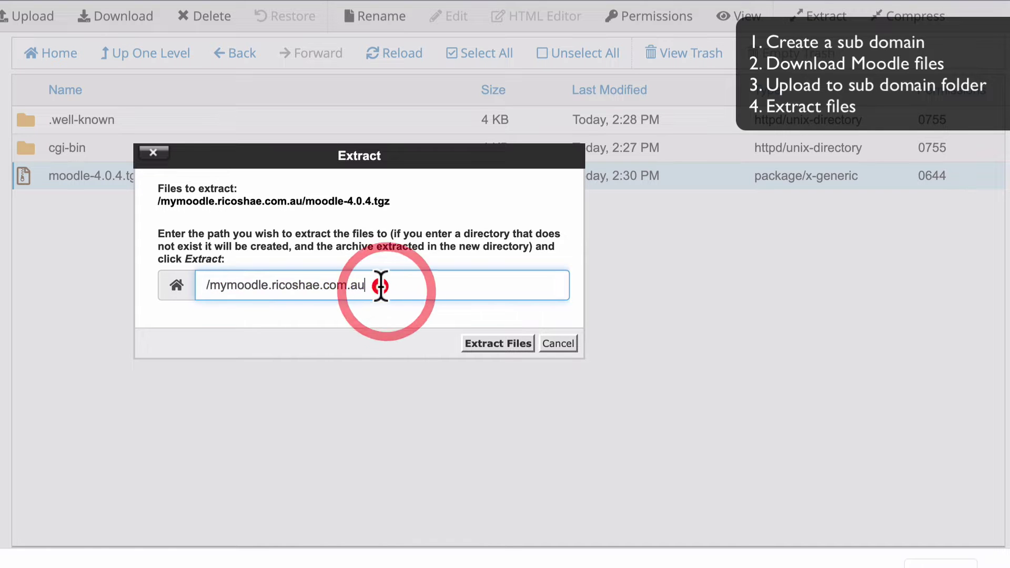
left_click(484, 343)
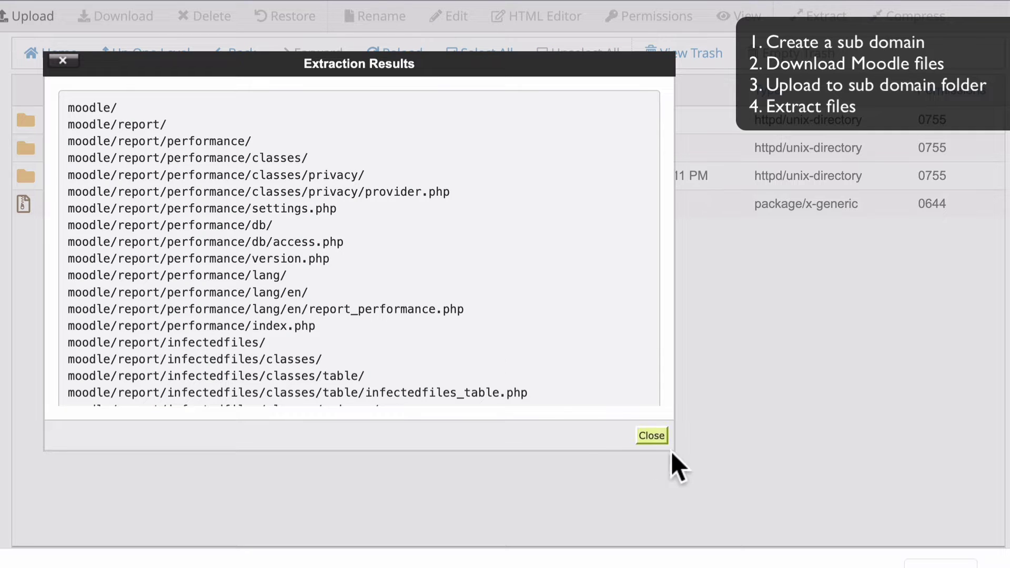
left_click(651, 435)
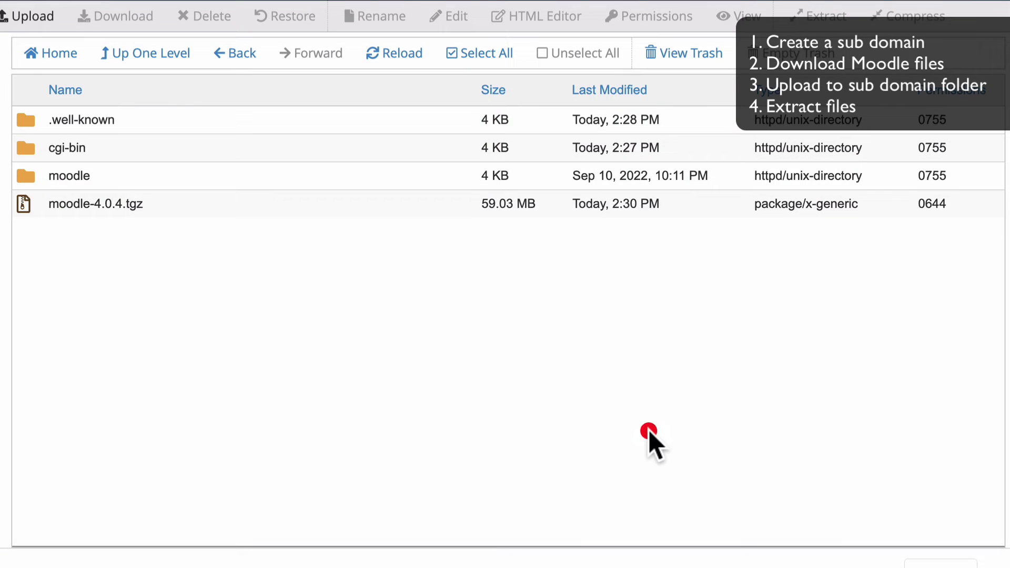
left_click(21, 202)
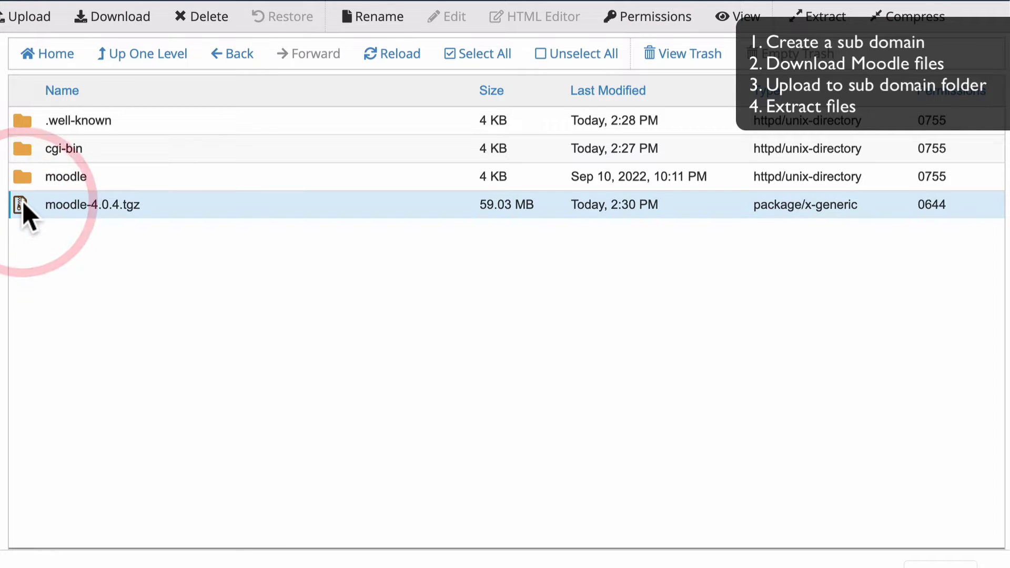
Step: Move the moodle-4.0.4.tgz archive to the trash and open the extracted moodle folder
left_click(201, 18)
left_click(506, 308)
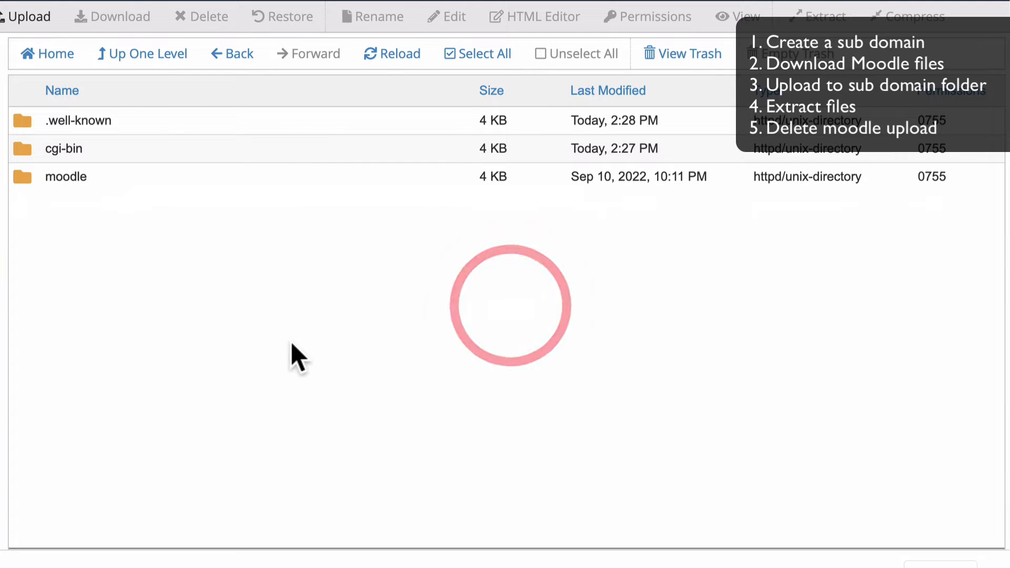
double_click(23, 175)
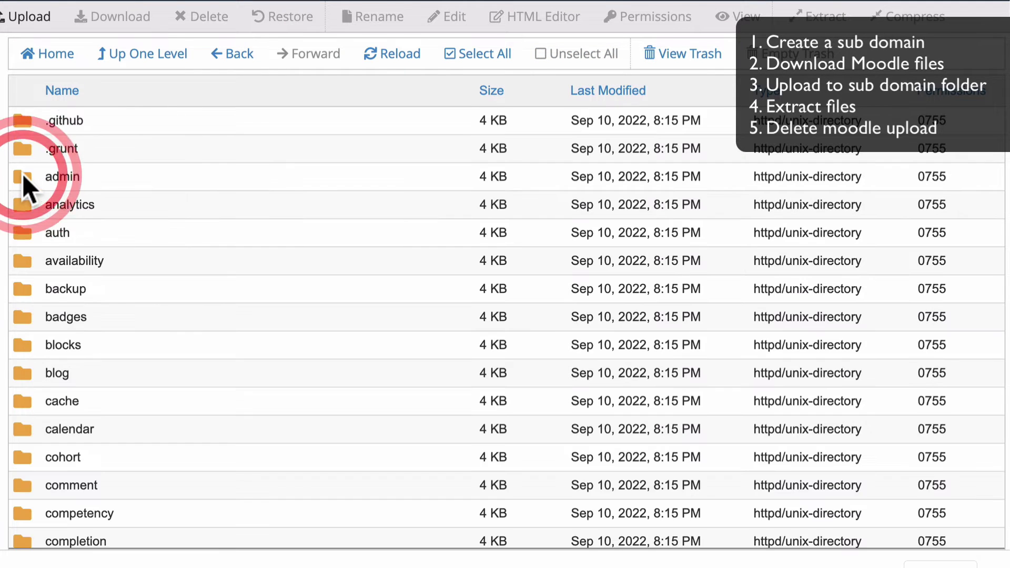
Step: Move all files from the moodle folder up into /mymoodle.ricoshae.com.au and check the result
left_click(477, 55)
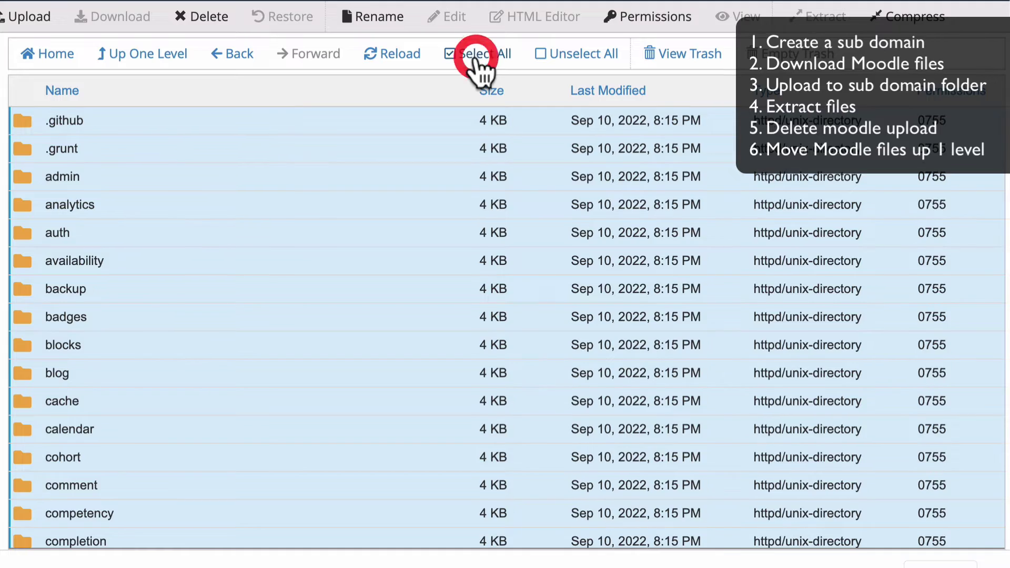
left_click(37, 18)
double_click(478, 330)
key("BackSpace")
key("BackSpace")
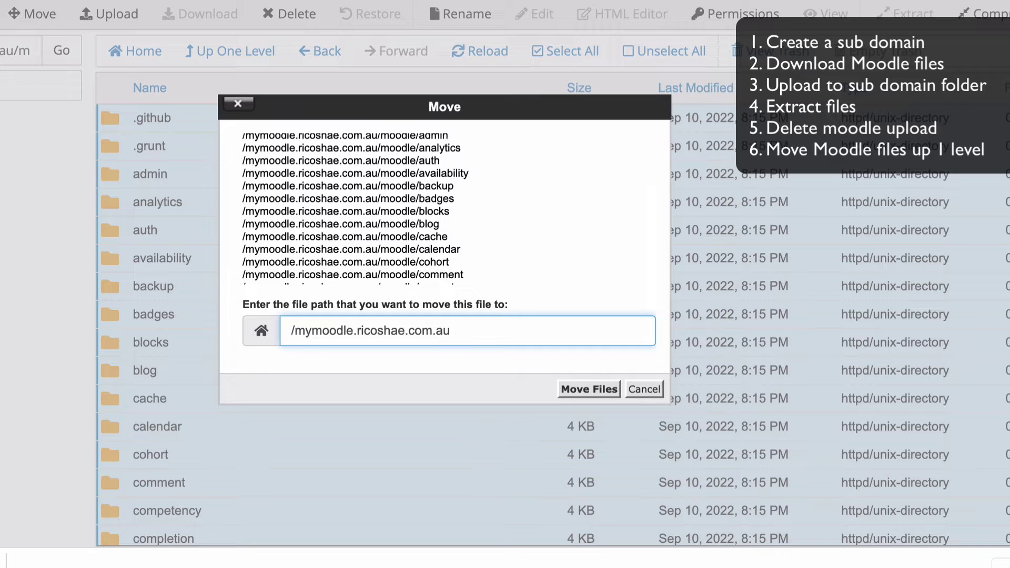
left_click(588, 389)
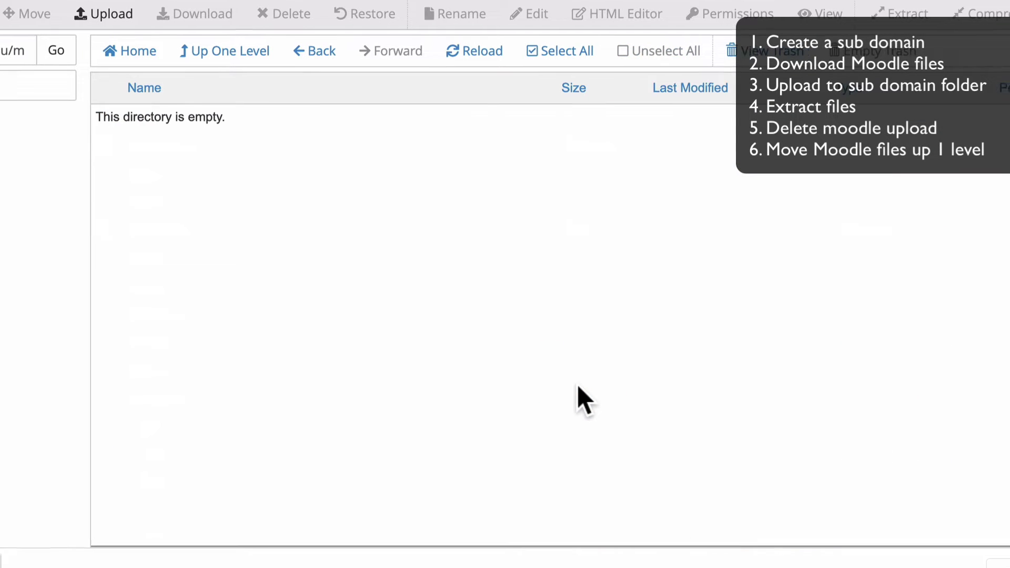
left_click(171, 53)
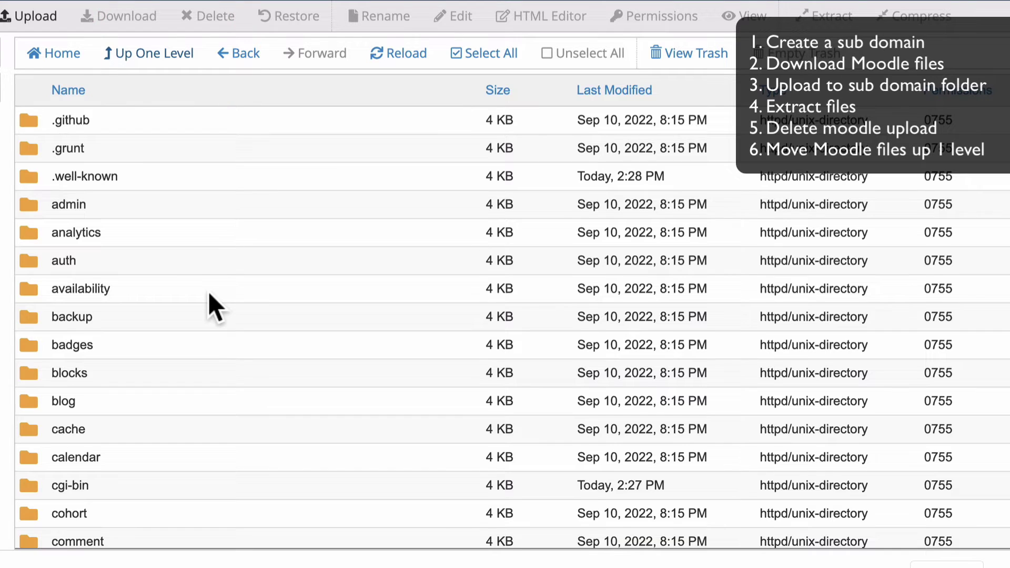
scroll(210, 295, "down", 20)
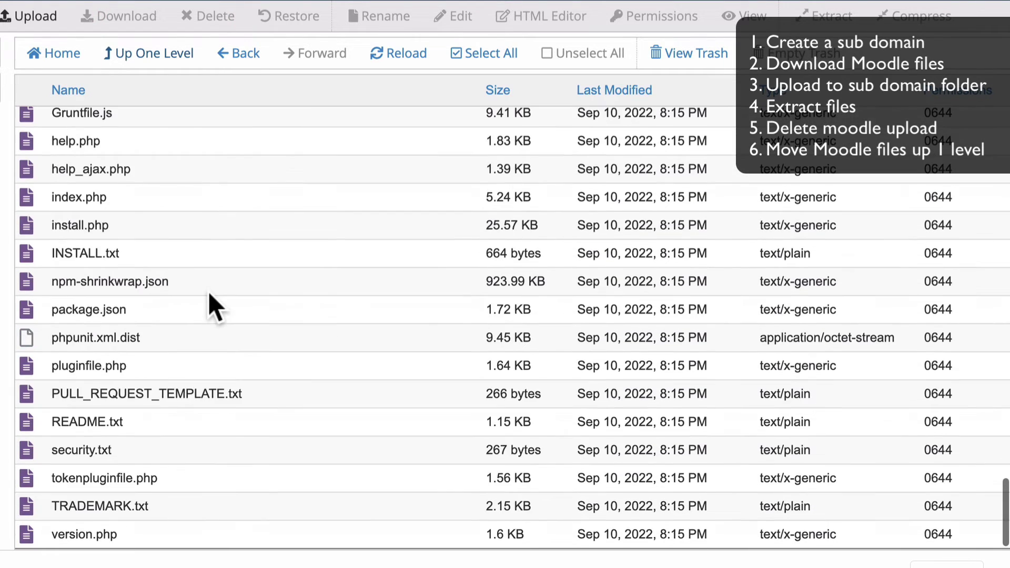
scroll(209, 294, "up", 20)
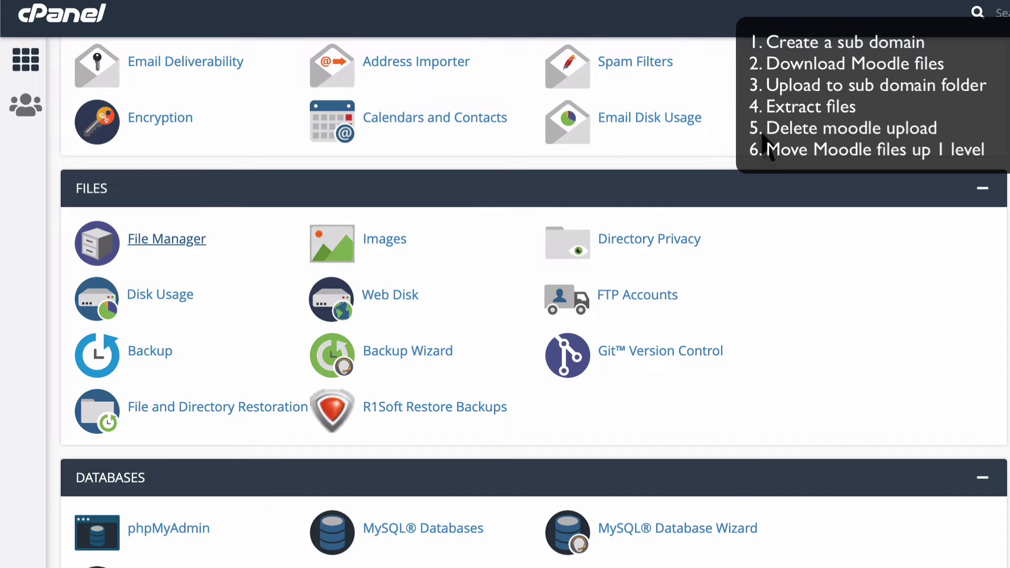
Step: Create the MySQL database ricoshae_mymoodle in the MySQL Database Wizard
scroll(726, 349, "down", 2)
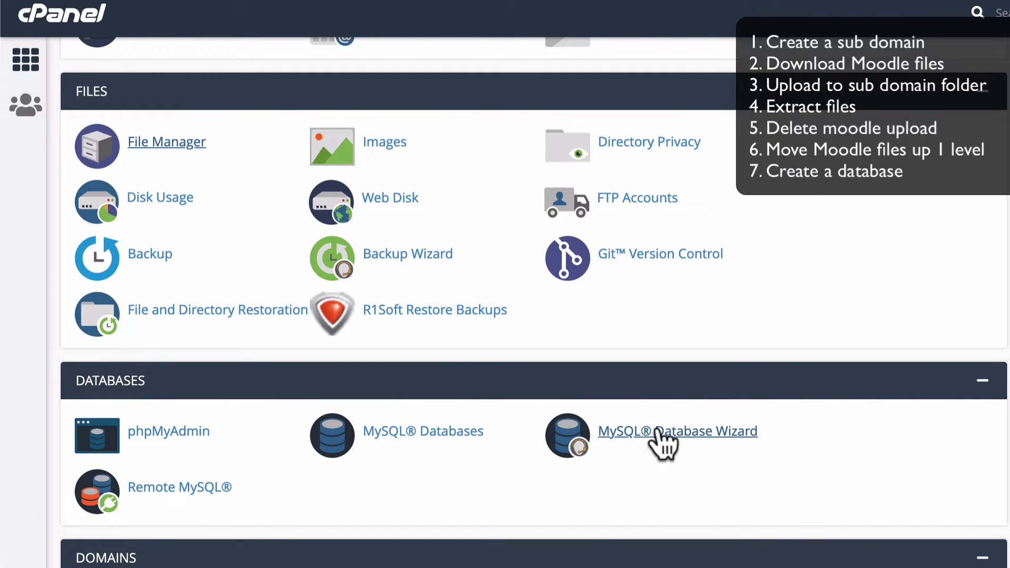
left_click(637, 430)
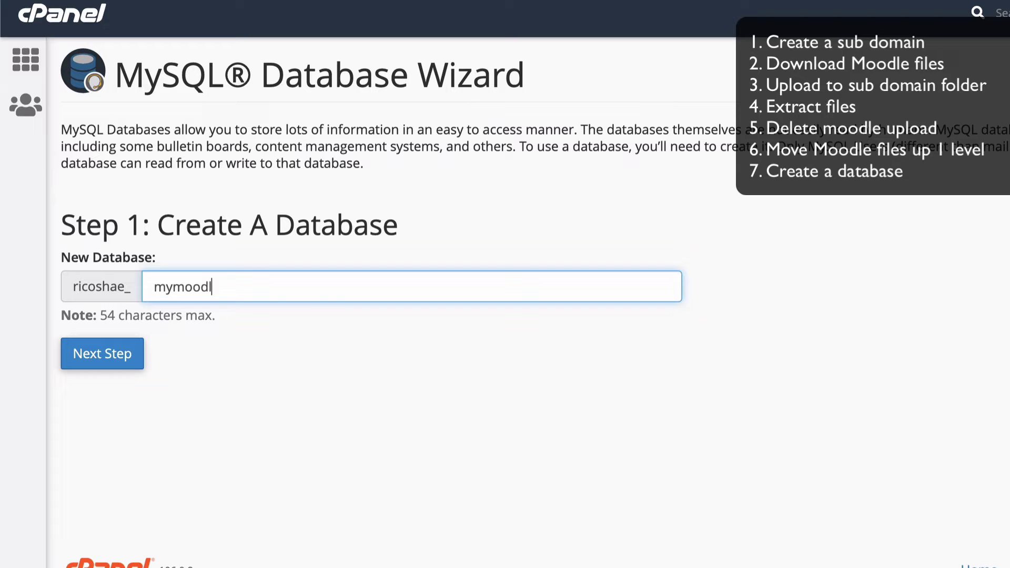
type("le")
left_click_drag(81, 284, 247, 288)
left_click(246, 346)
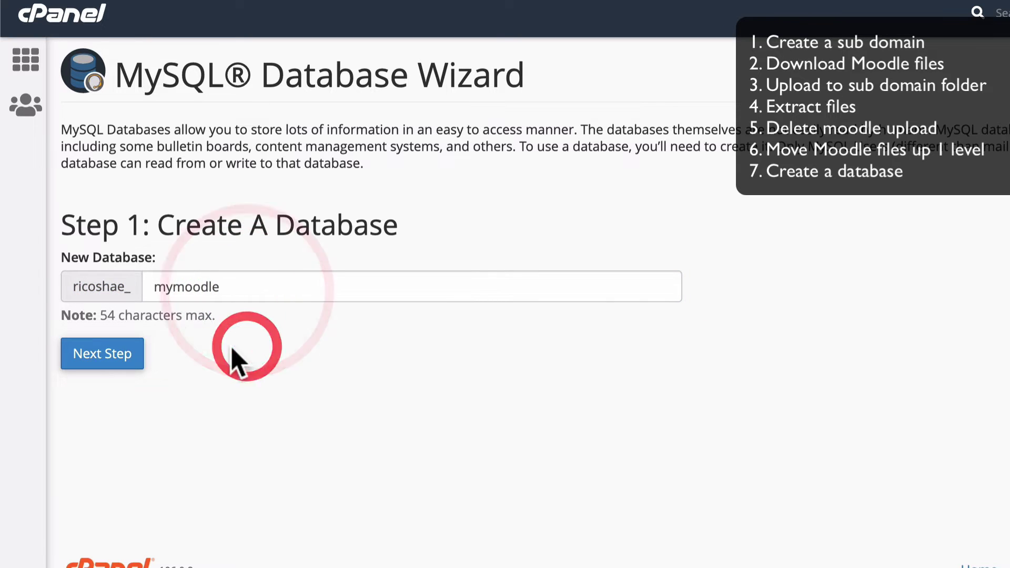
left_click_drag(74, 288, 219, 287)
left_click(165, 405)
left_click(108, 359)
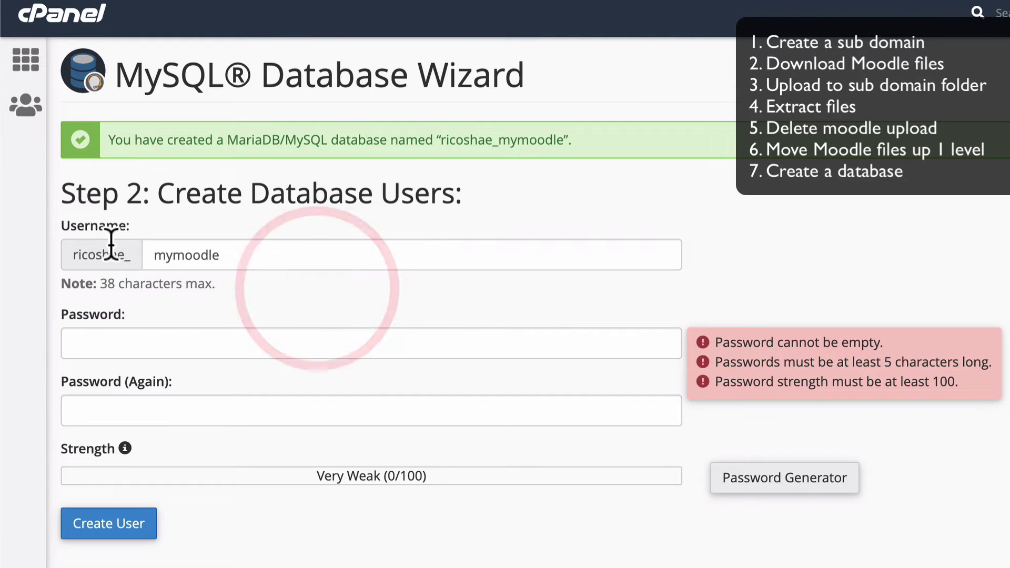
Step: Create database user ricoshae_mymoodle with a generated very strong password
double_click(87, 224)
left_click(167, 226)
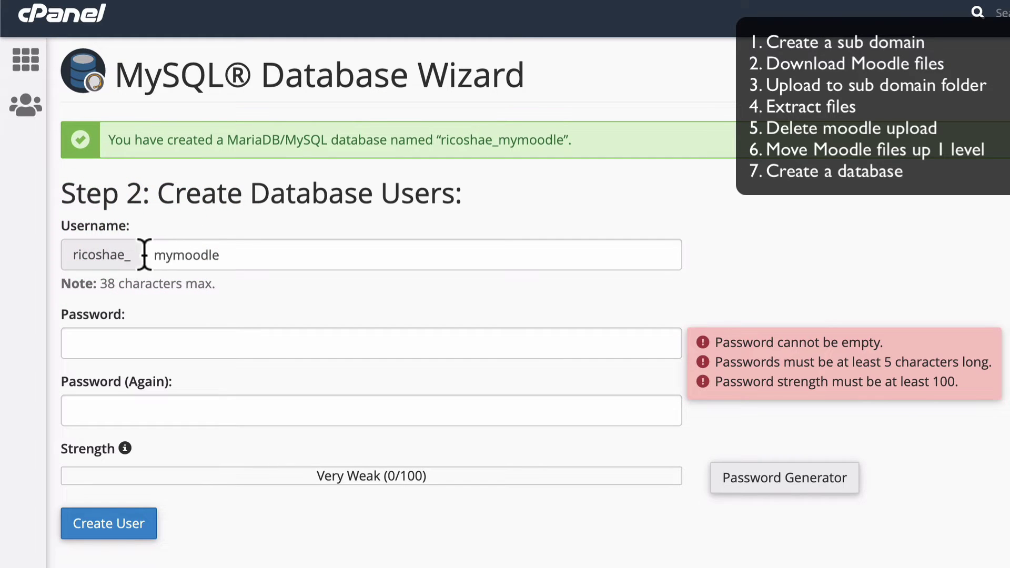
left_click(790, 276)
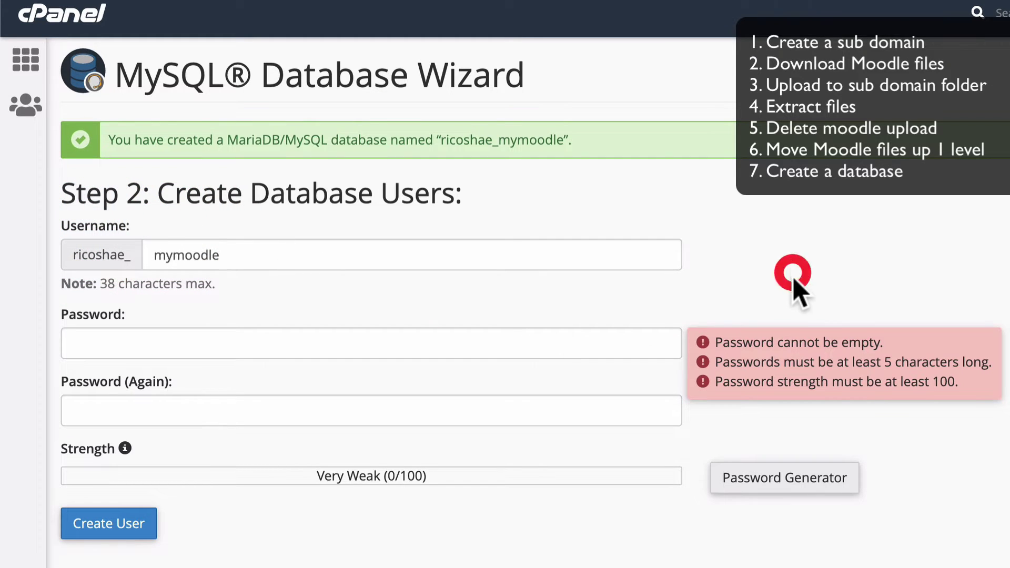
left_click(746, 481)
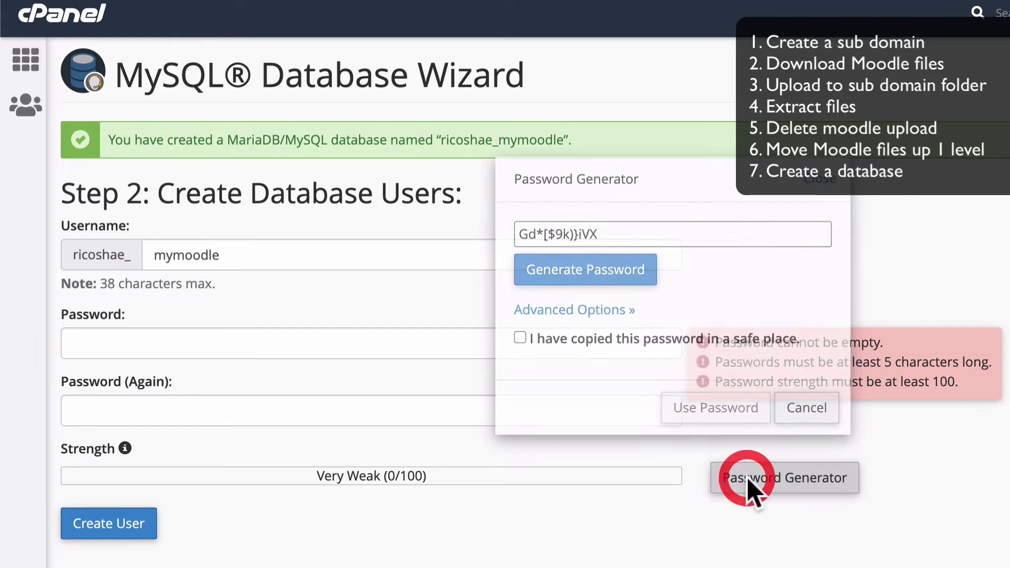
left_click(611, 233)
left_click_drag(611, 233, 476, 215)
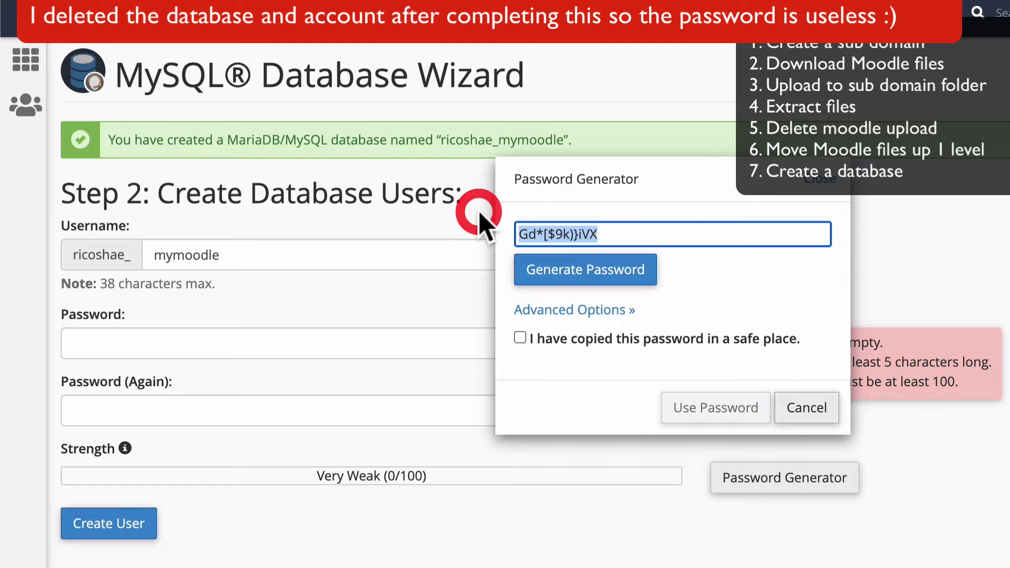
left_click(520, 337)
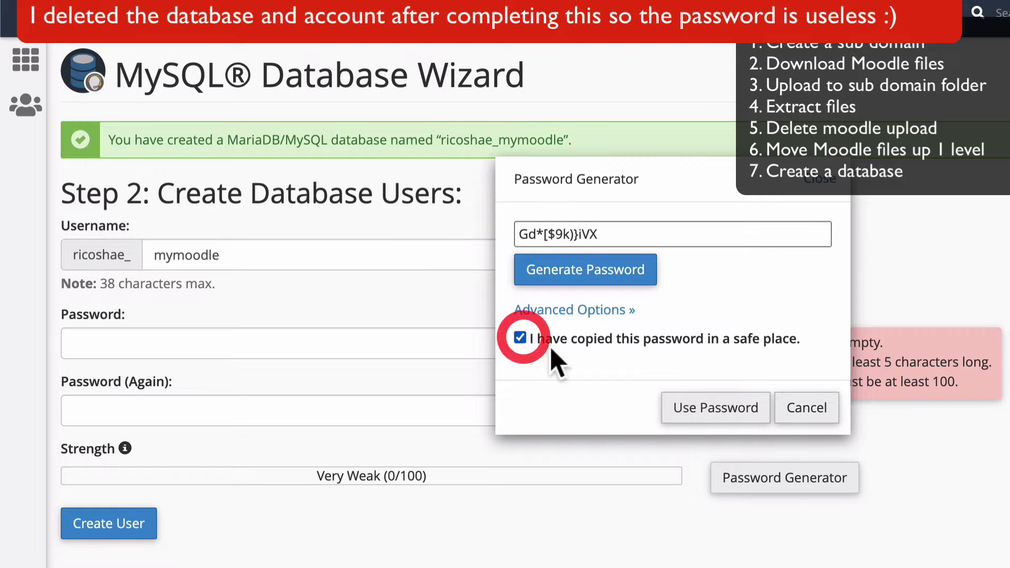
left_click(710, 413)
left_click(231, 530)
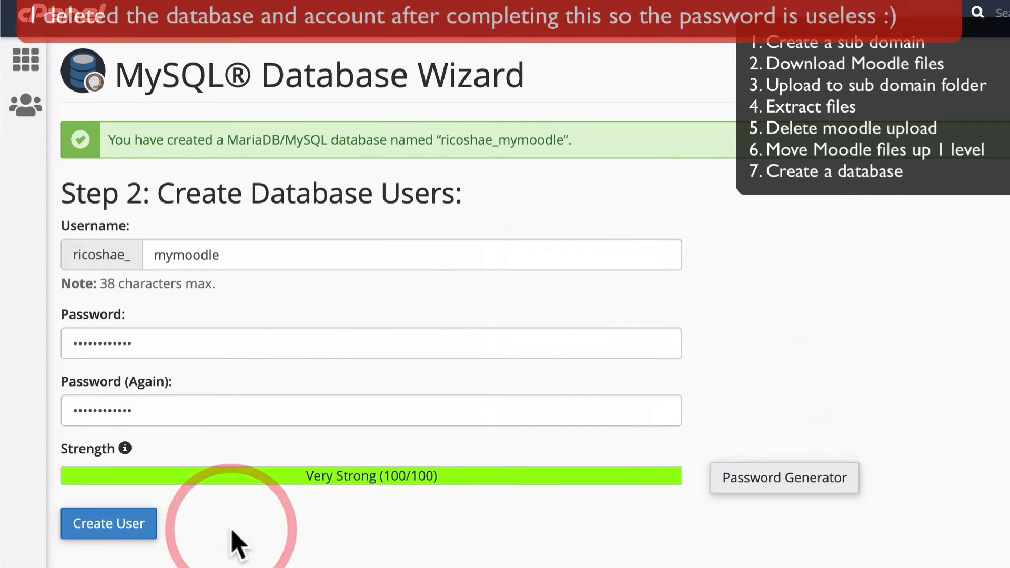
left_click(112, 522)
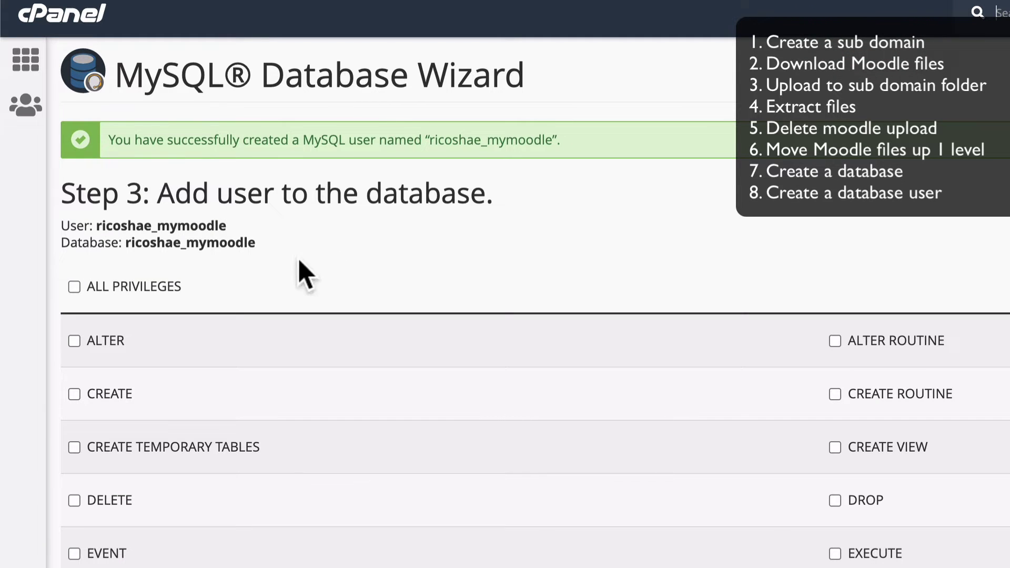
Step: Give user ricoshae_mymoodle ALL PRIVILEGES on database ricoshae_mymoodle and make the changes
left_click(75, 286)
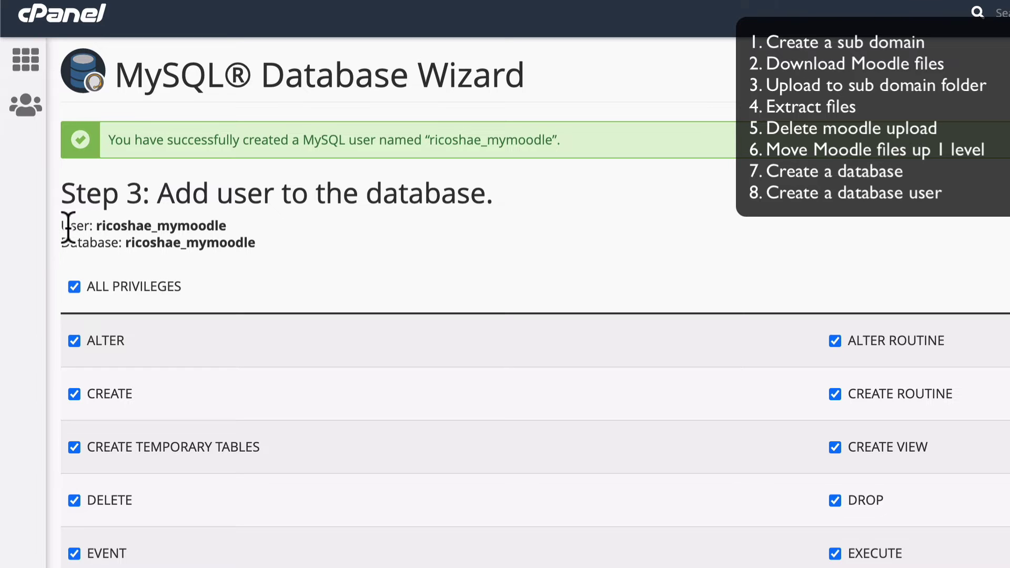
left_click_drag(61, 225, 271, 253)
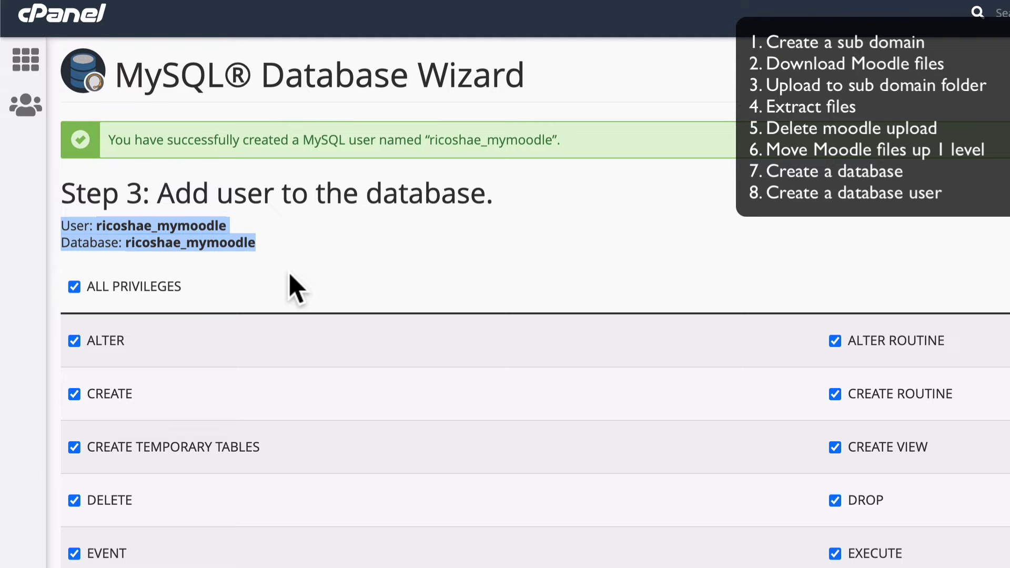
scroll(289, 479, "down", 8)
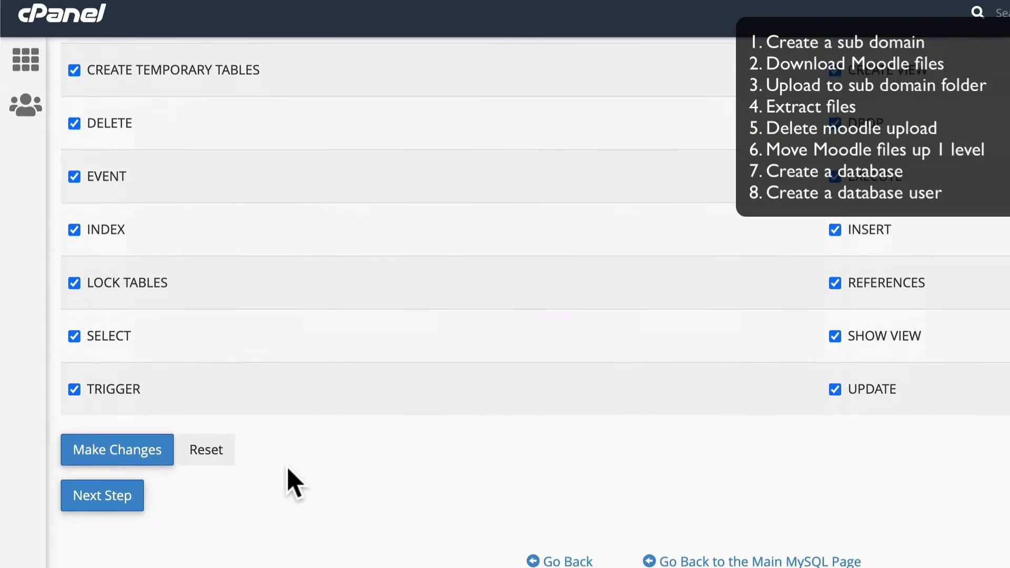
left_click(109, 400)
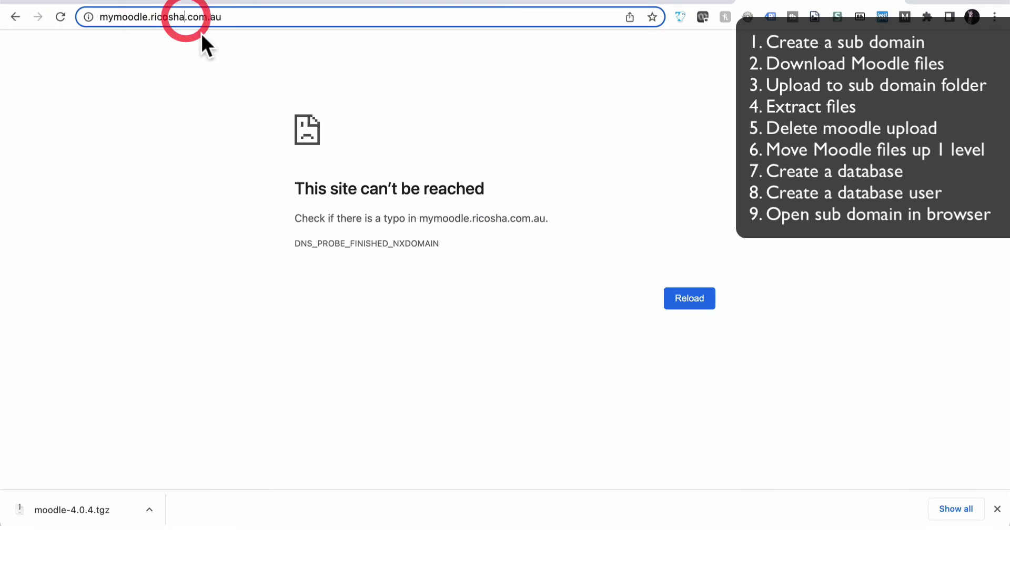
Step: Load mymoodle.ricoshae.com.au and continue the Moodle installer in English
type("e.ricoshae.com.au/install.php")
key("Return")
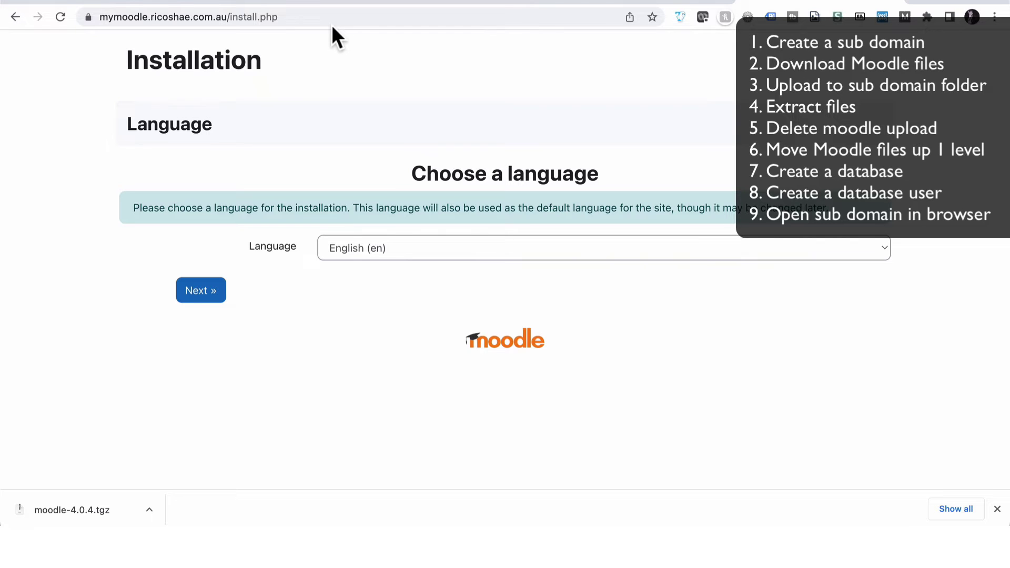
left_click(365, 248)
left_click(365, 245)
left_click(202, 297)
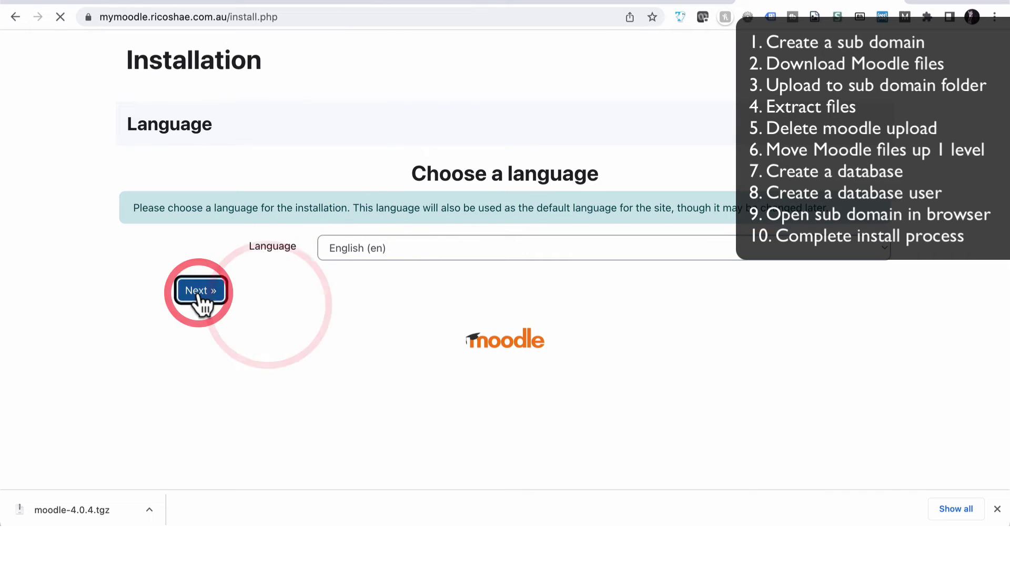
Step: Append mymoodle to the data directory so it ends in moodledatamymoodle, and confirm the paths
scroll(210, 295, "down", 5)
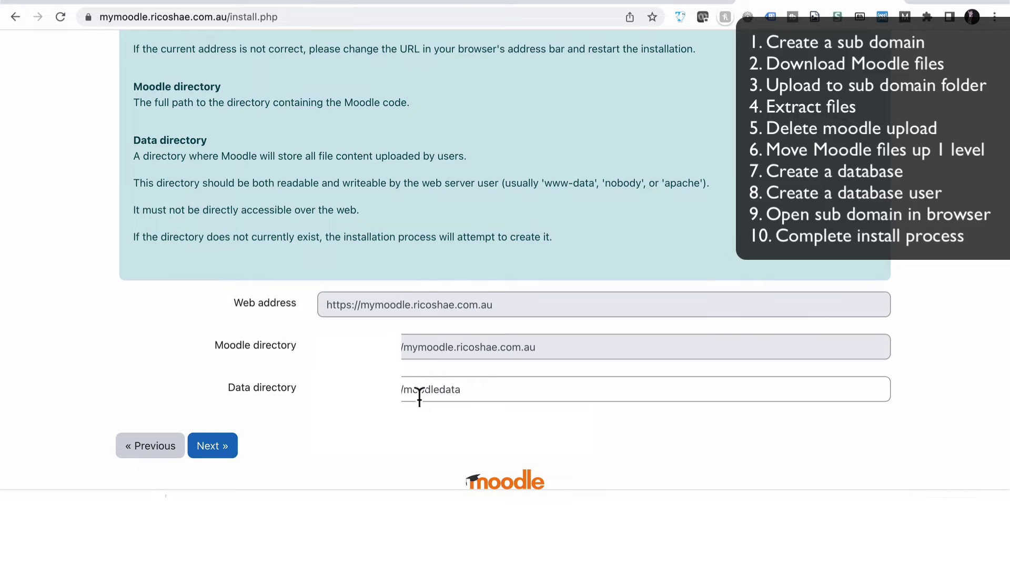
left_click(467, 389)
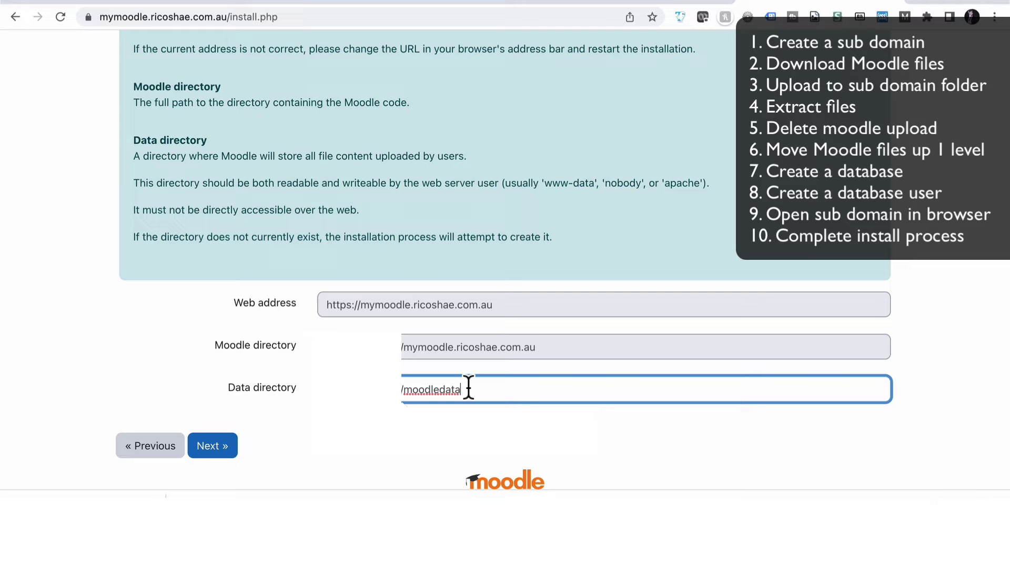
type("mymoodle")
left_click(233, 444)
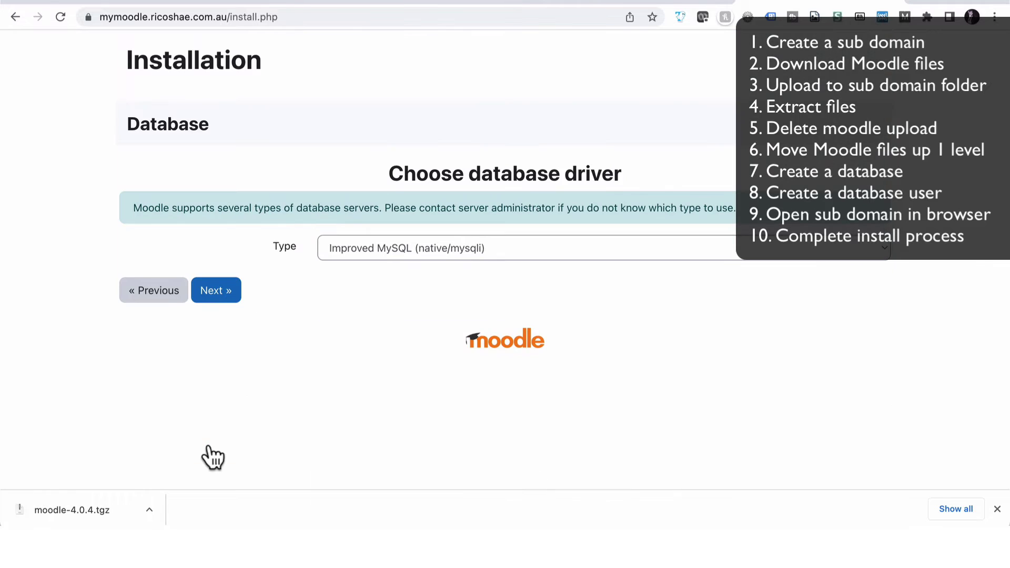
Step: Choose MariaDB (native/mariadb) as the database driver and continue to the database settings
left_click(371, 249)
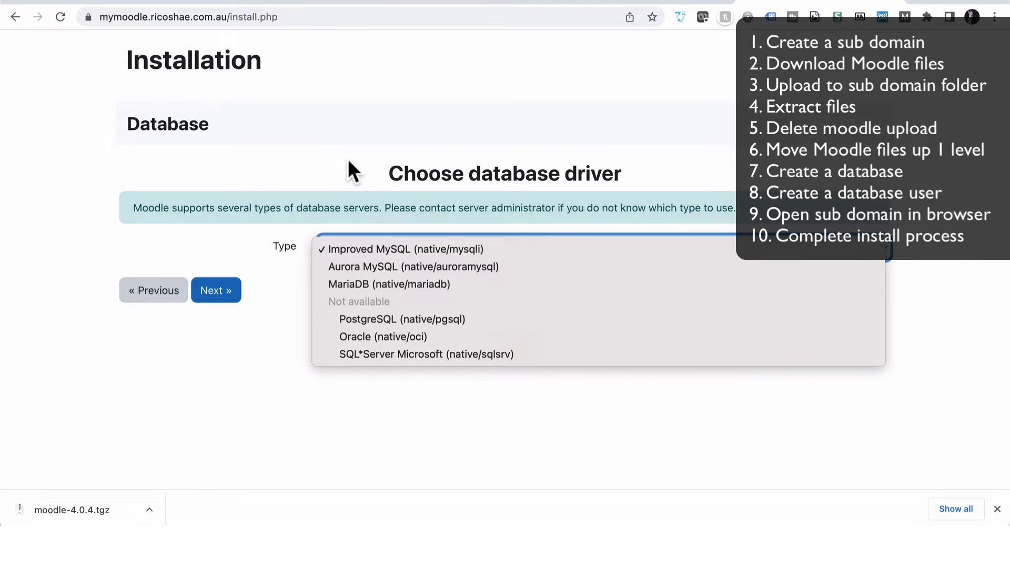
left_click(367, 284)
left_click(343, 298)
left_click(353, 248)
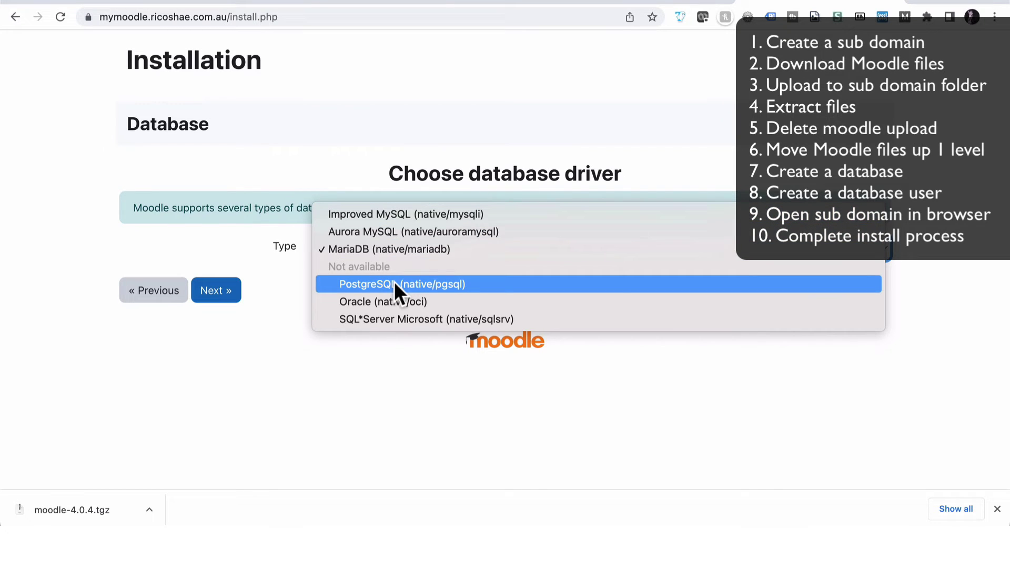
left_click(386, 247)
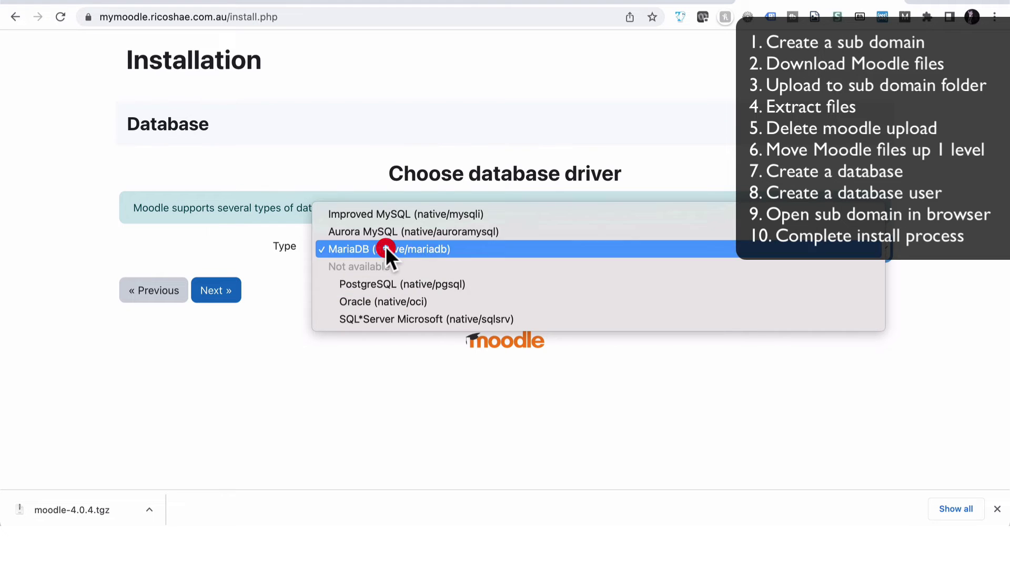
left_click(219, 291)
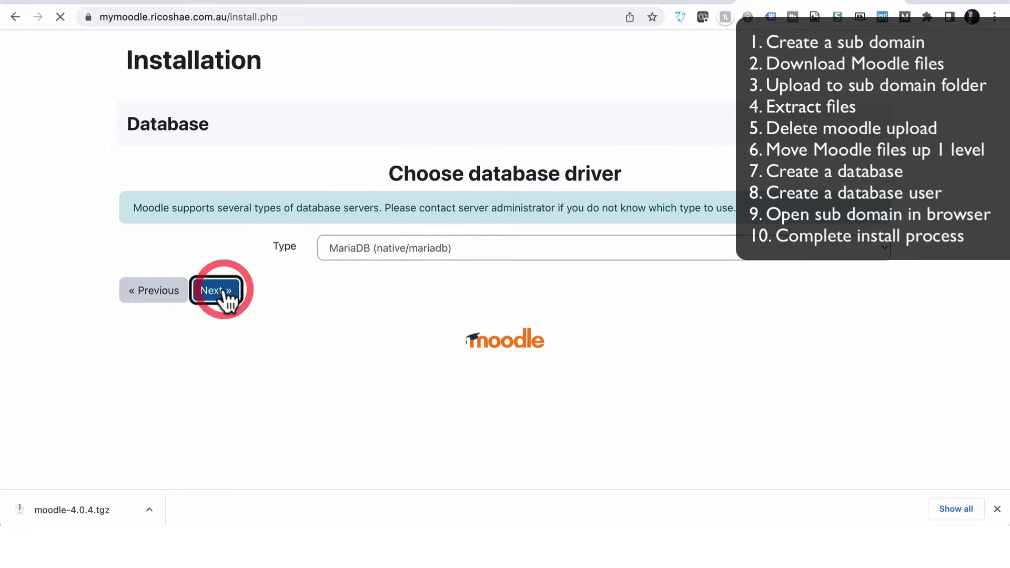
scroll(226, 299, "down", 5)
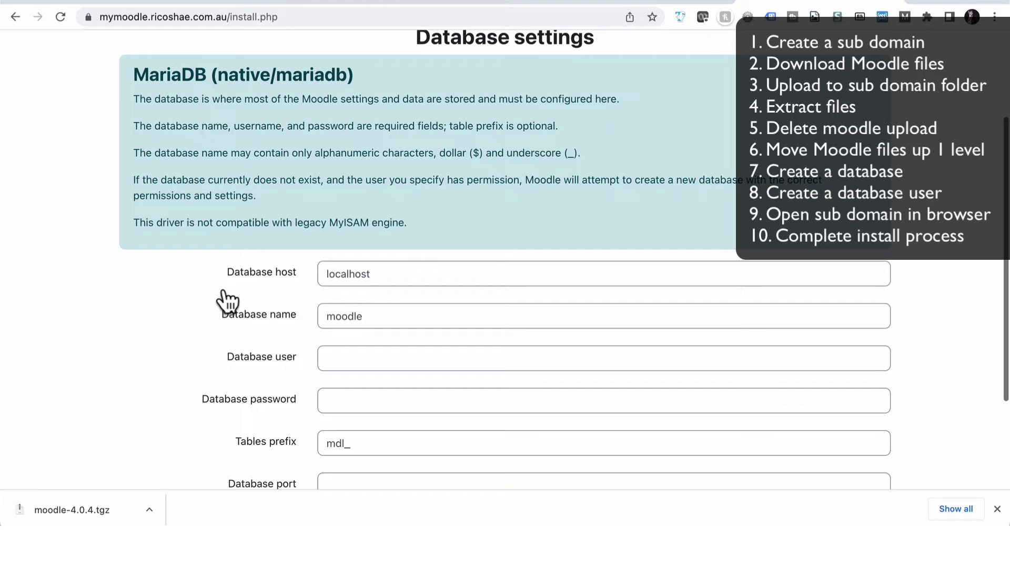
Step: Paste ricoshae_mymoodle as database name, plus its user and password, and submit the database settings
scroll(227, 301, "up", 4)
scroll(227, 301, "down", 4)
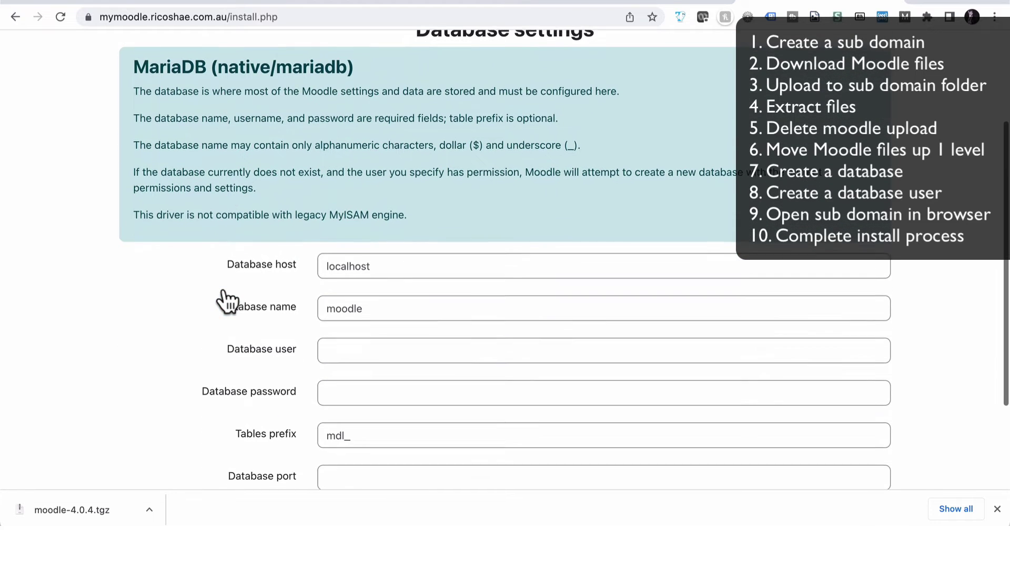
scroll(227, 301, "down", 2)
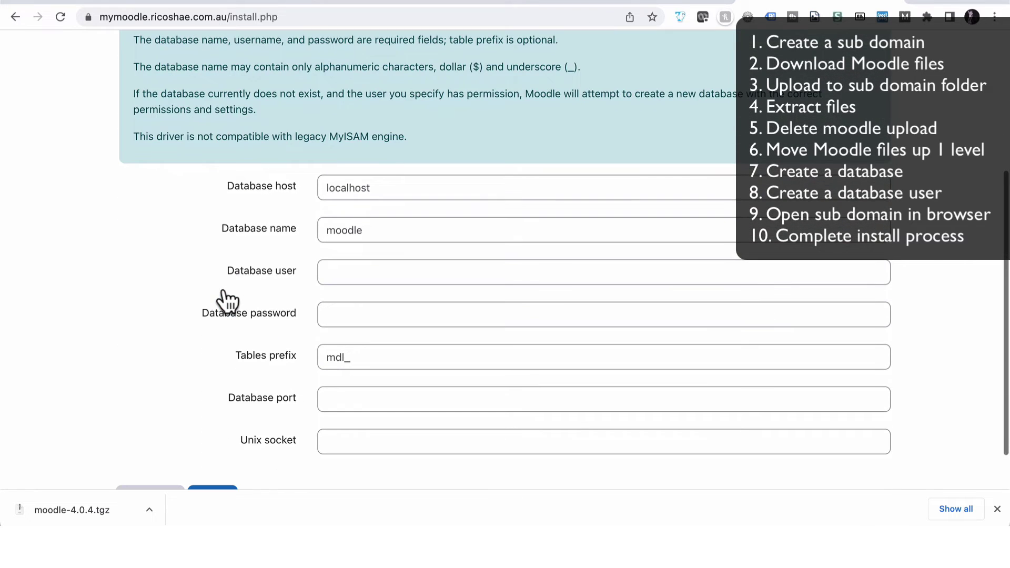
double_click(346, 237)
type("ricoshae_mymoodle")
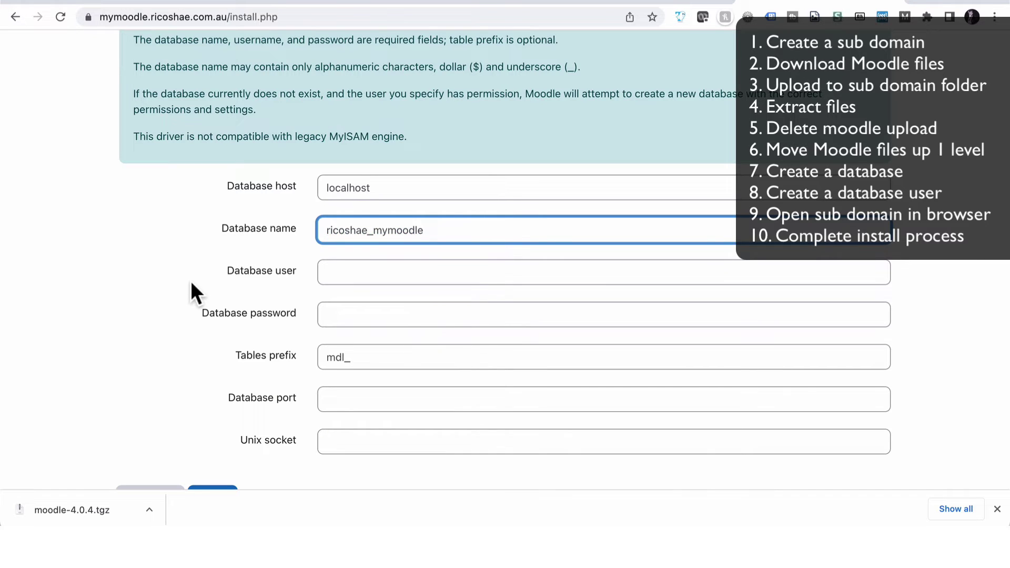
left_click(269, 267)
type("ricoshae_mymoodle")
left_click(191, 228)
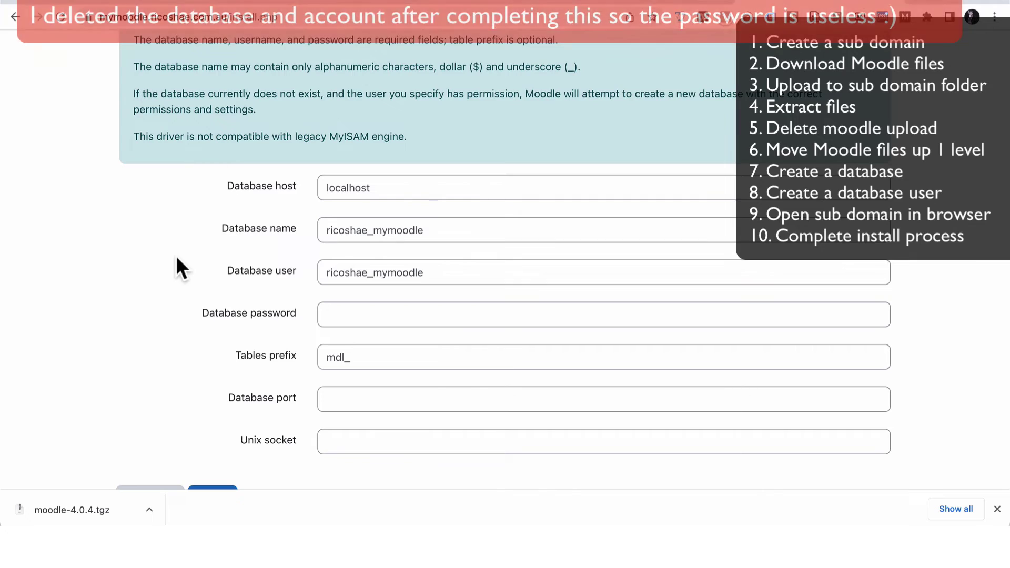
scroll(176, 265, "down", 2)
left_click(355, 262)
key("ctrl+v")
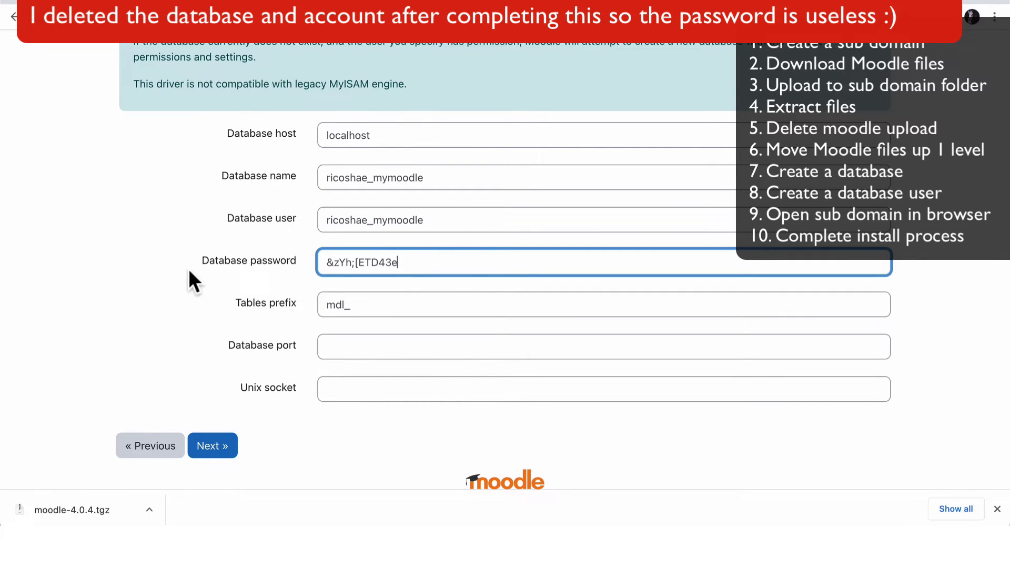
left_click(209, 446)
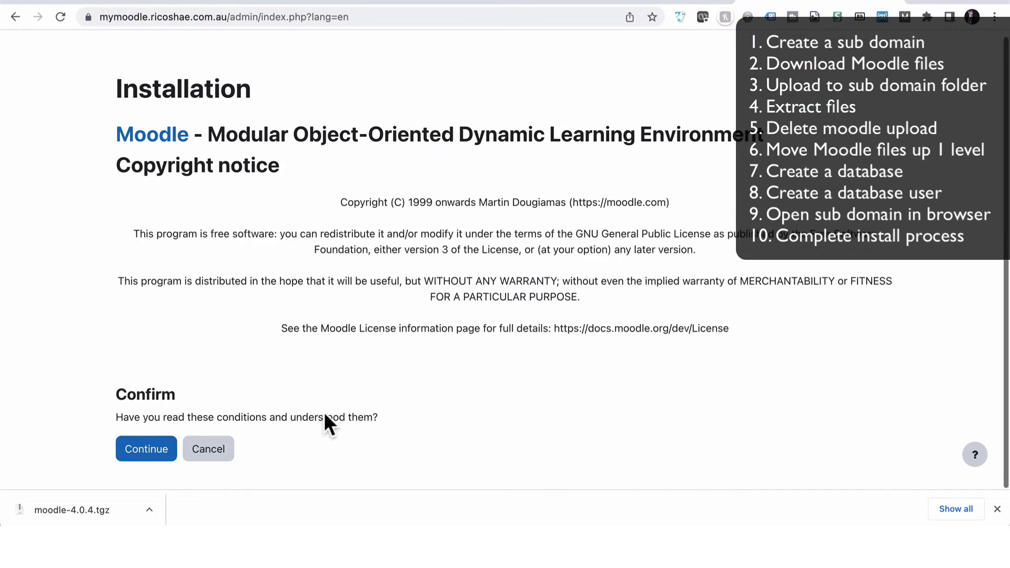
Step: Accept the Moodle copyright licence and scroll through the server checks
left_click(147, 454)
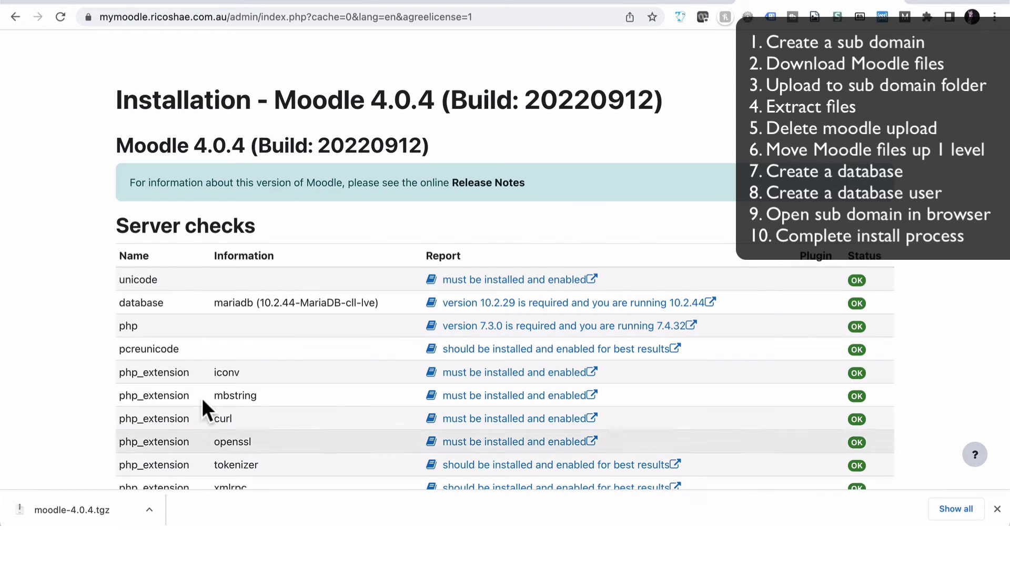
scroll(481, 287, "down", 3)
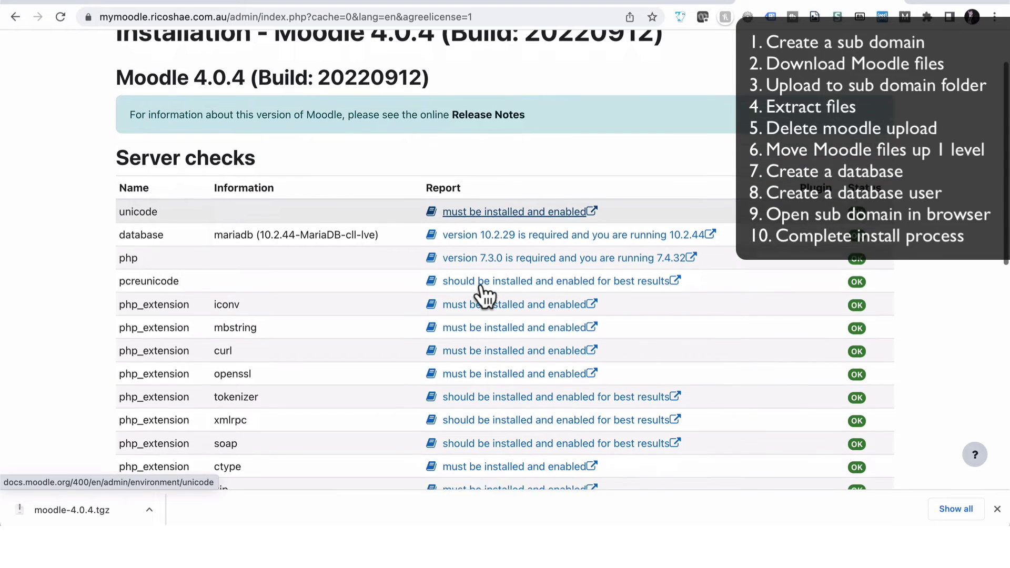
scroll(481, 287, "down", 8)
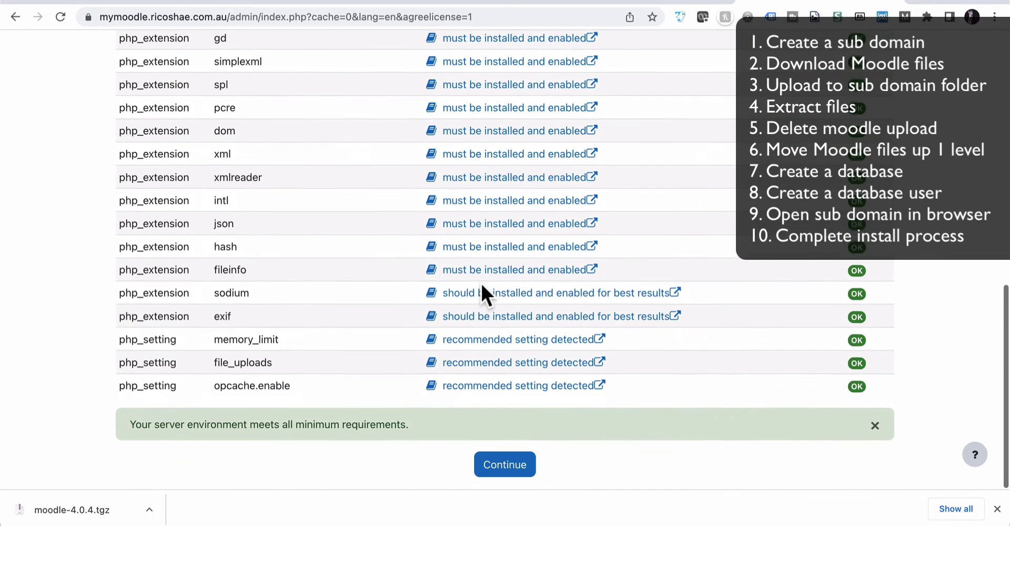
scroll(480, 286, "up", 1)
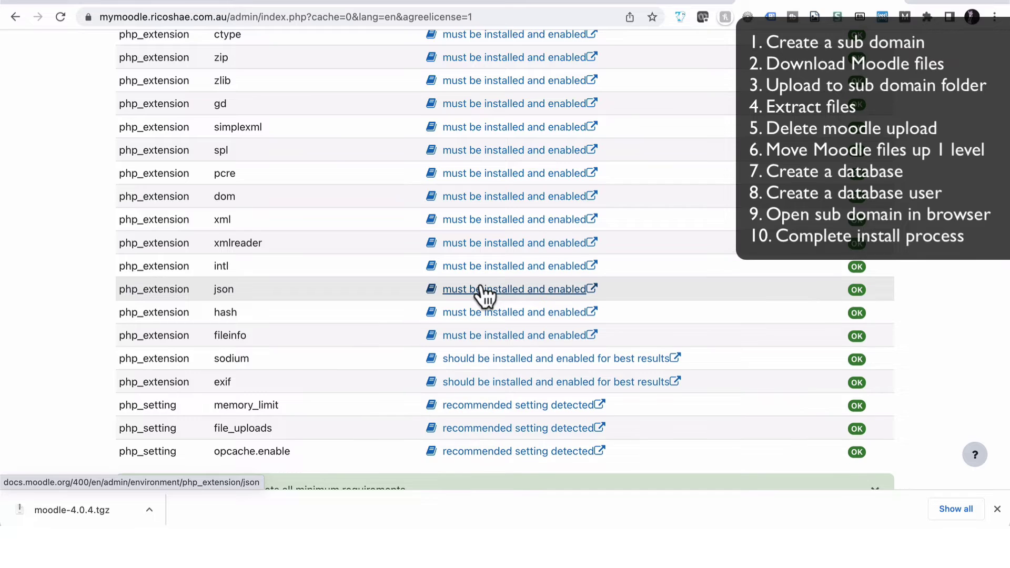
scroll(481, 287, "down", 1)
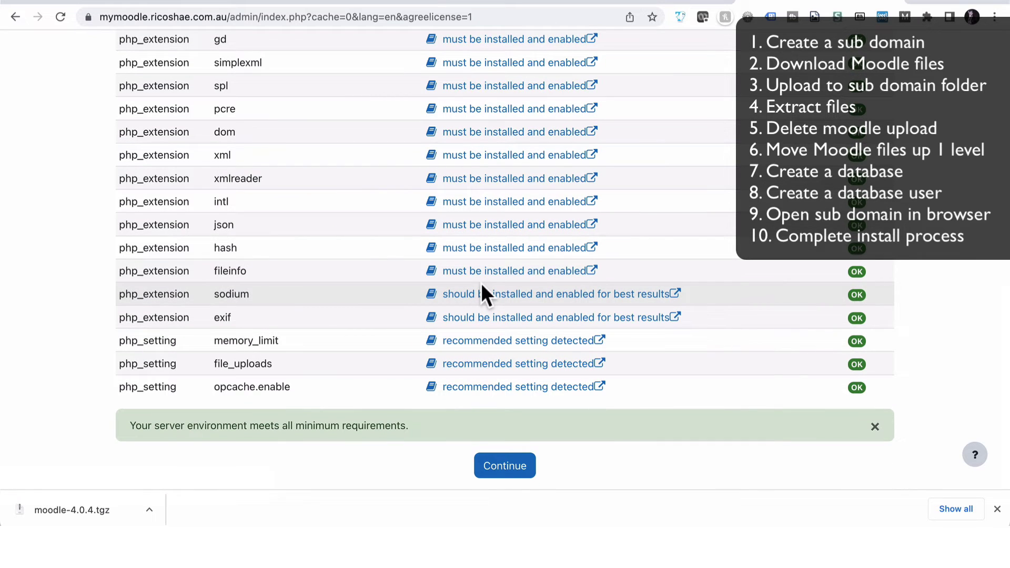
scroll(480, 288, "up", 1)
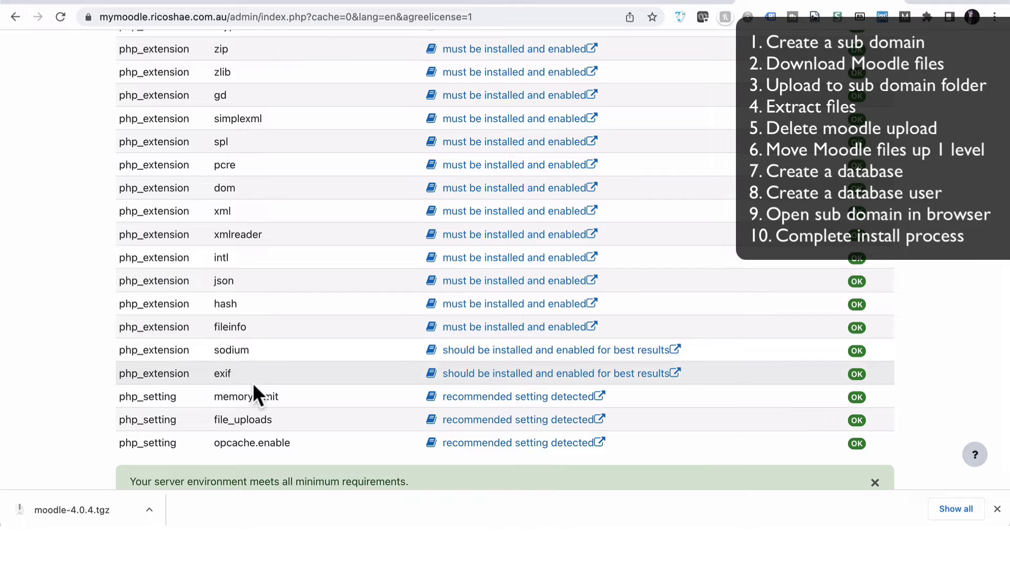
Step: Verify the sodium and mbstring extension checks pass, then start the system installation
left_click_drag(214, 349, 249, 350)
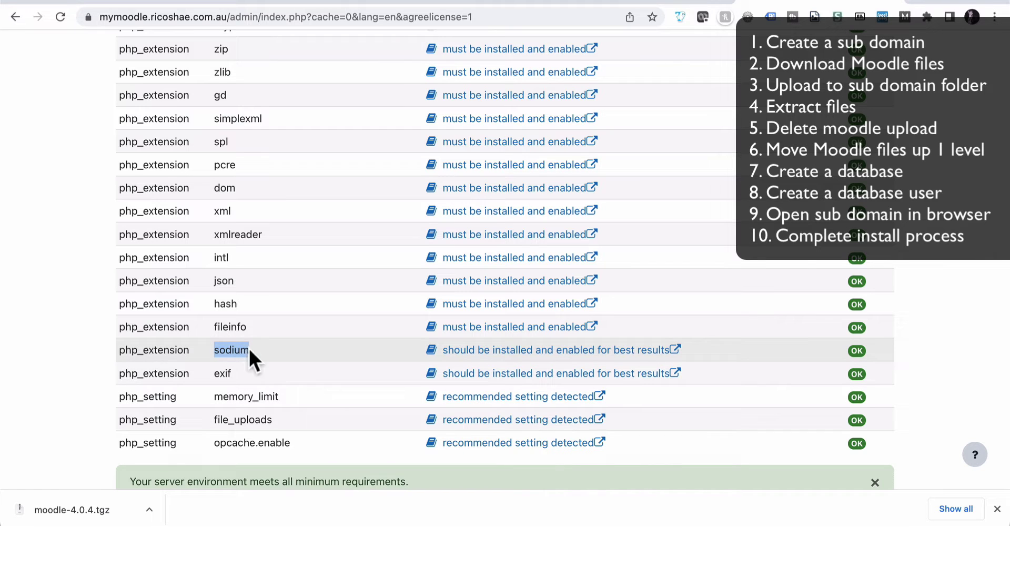
scroll(267, 368, "up", 1)
scroll(266, 368, "up", 6)
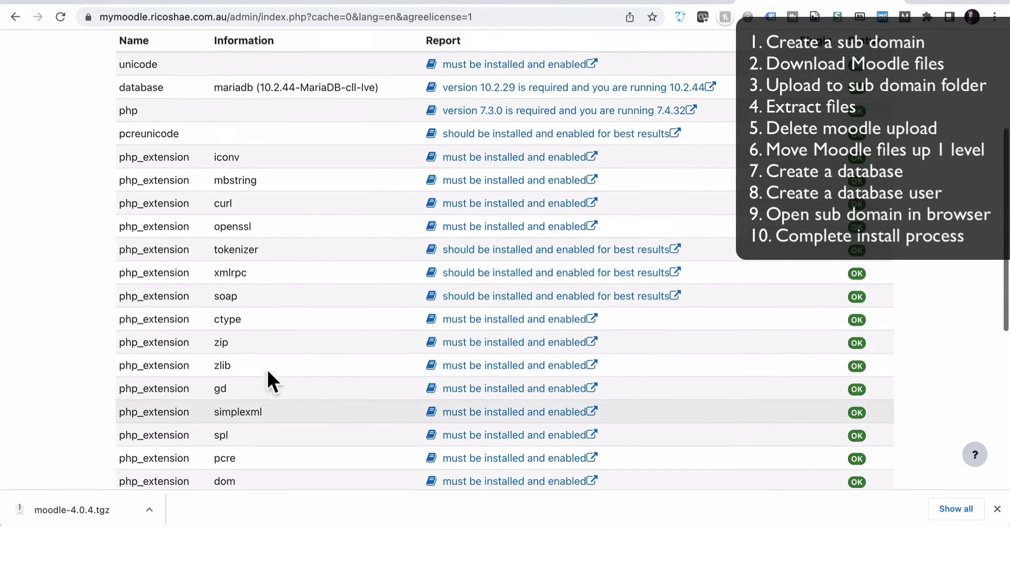
scroll(267, 369, "up", 2)
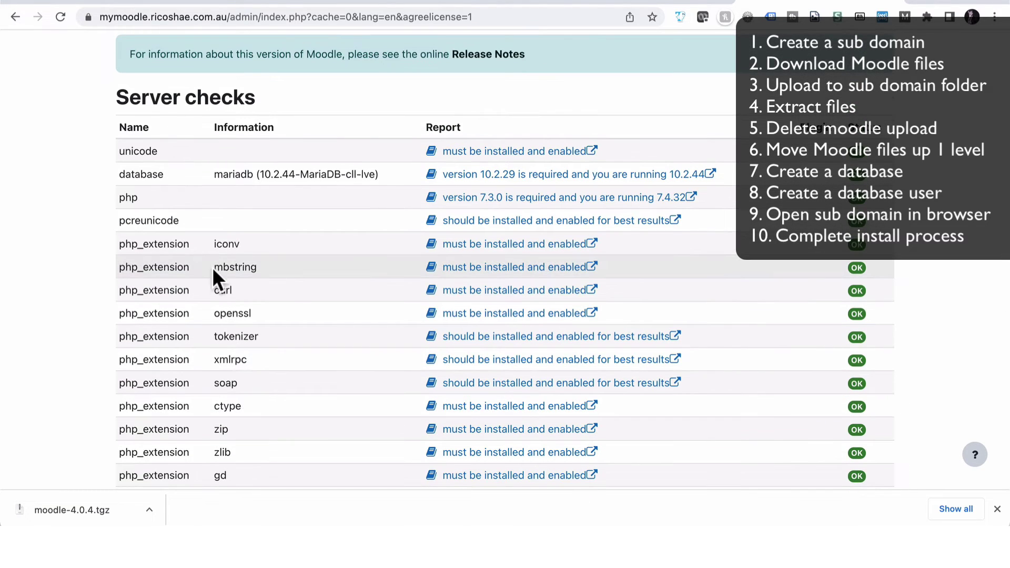
left_click_drag(216, 267, 264, 265)
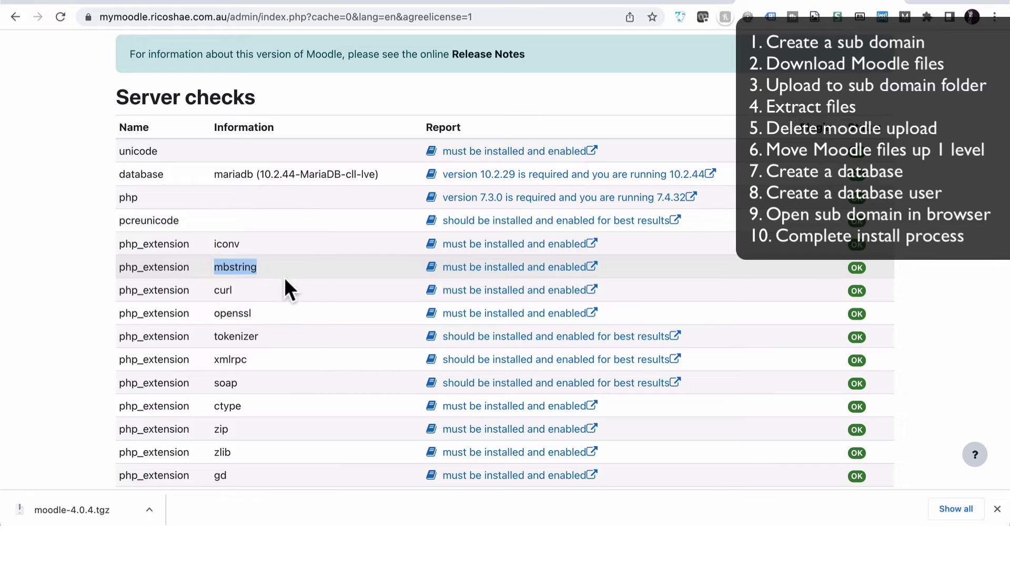
scroll(312, 329, "up", 2)
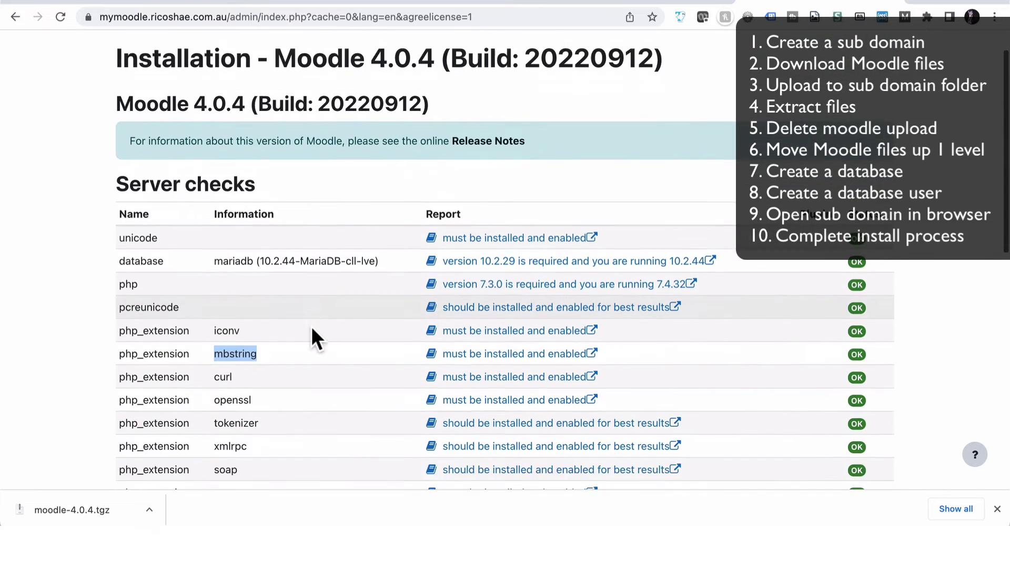
scroll(312, 329, "down", 8)
scroll(311, 326, "down", 3)
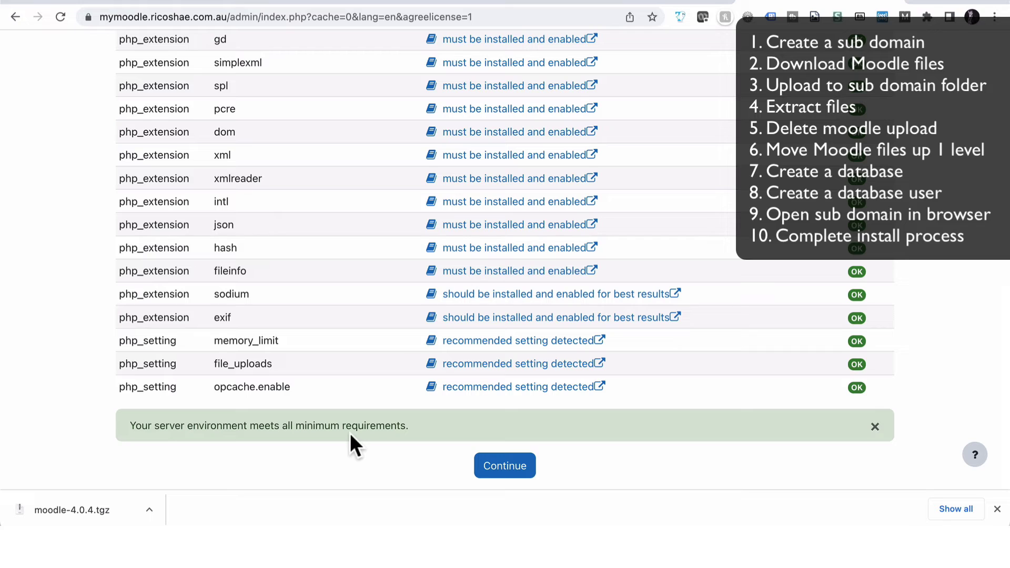
left_click(500, 469)
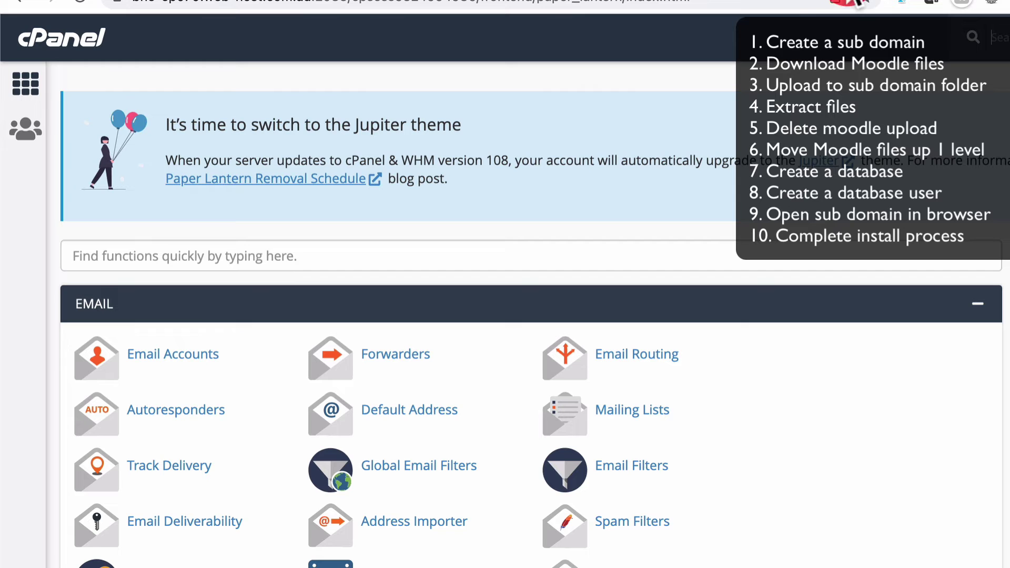
Step: Open cPanel's PHP Selector extensions and confirm the PHP version remains 7.4
scroll(746, 435, "down", 8)
scroll(746, 436, "down", 12)
scroll(751, 440, "down", 10)
scroll(744, 427, "down", 4)
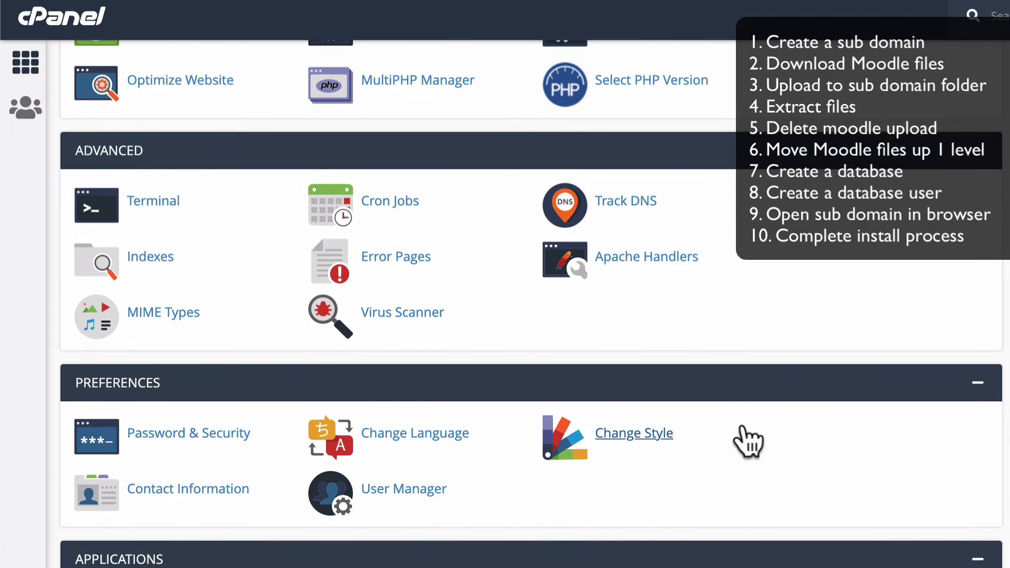
scroll(745, 441, "up", 4)
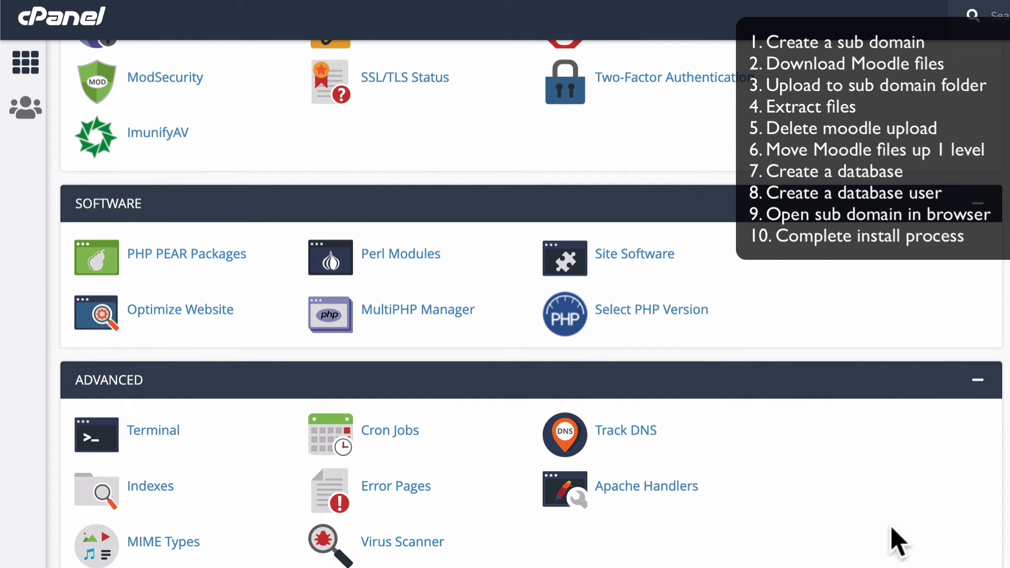
left_click(652, 312)
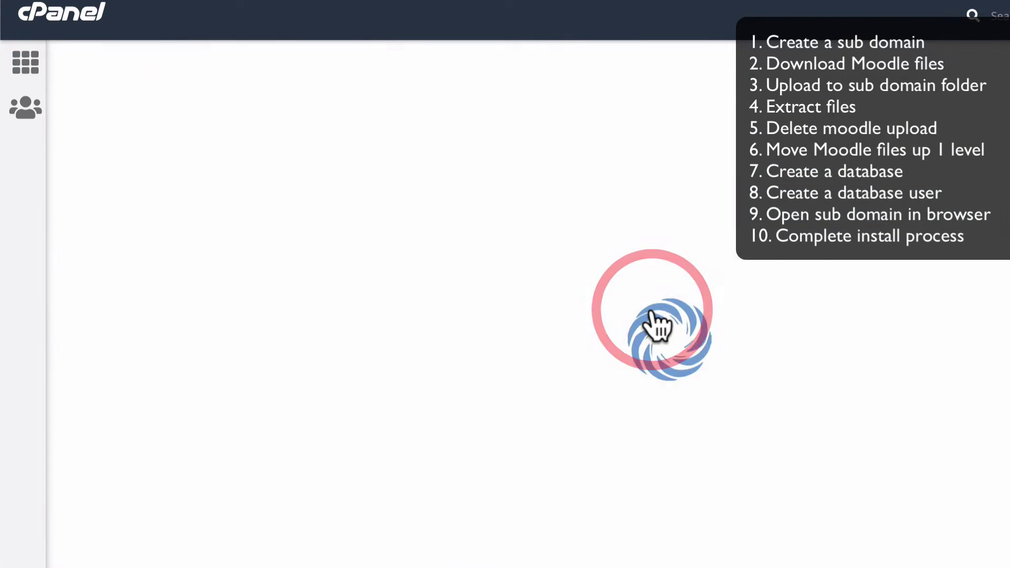
left_click(218, 181)
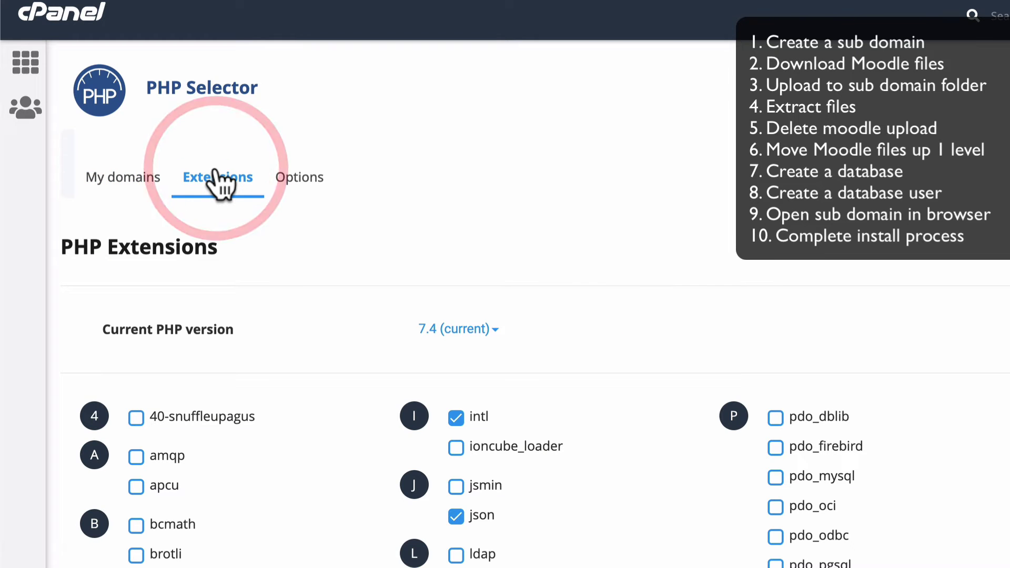
scroll(681, 287, "down", 5)
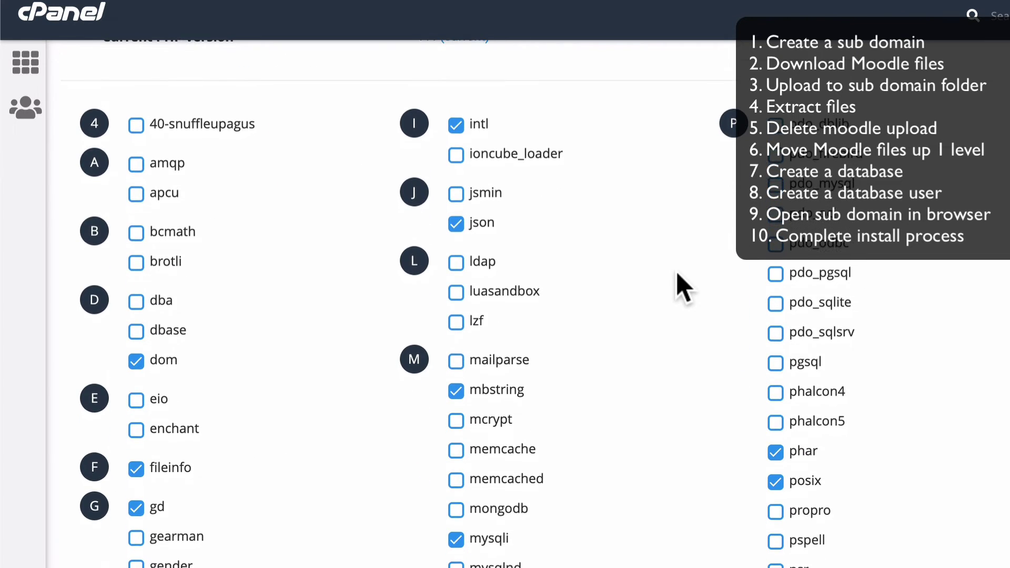
scroll(681, 287, "up", 3)
left_click(489, 182)
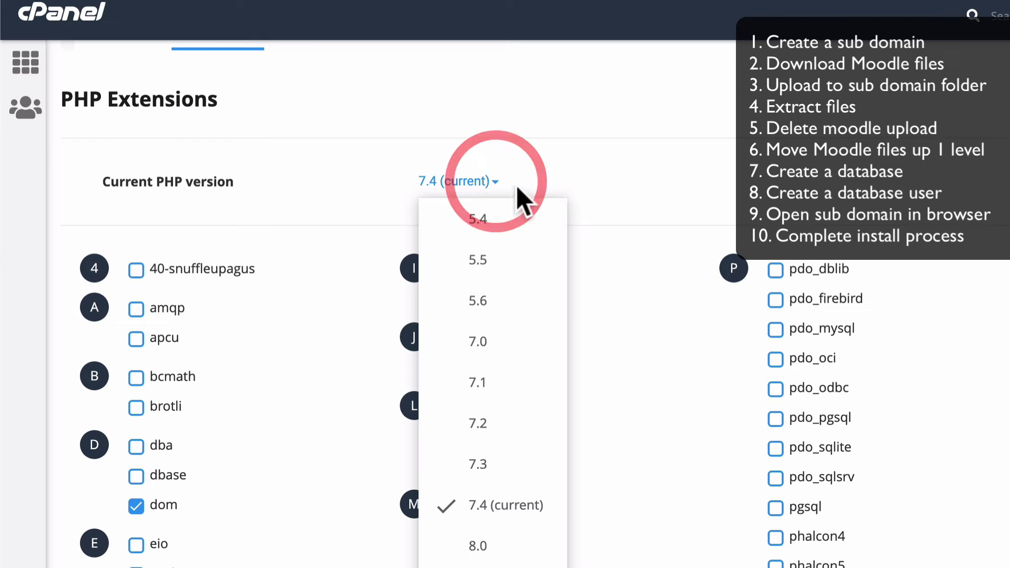
left_click(647, 131)
Step: Scroll the extension list to verify intl, mysqli, mbstring, gd and soap are enabled
scroll(650, 247, "down", 7)
mouse_move(452, 179)
scroll(915, 379, "down", 3)
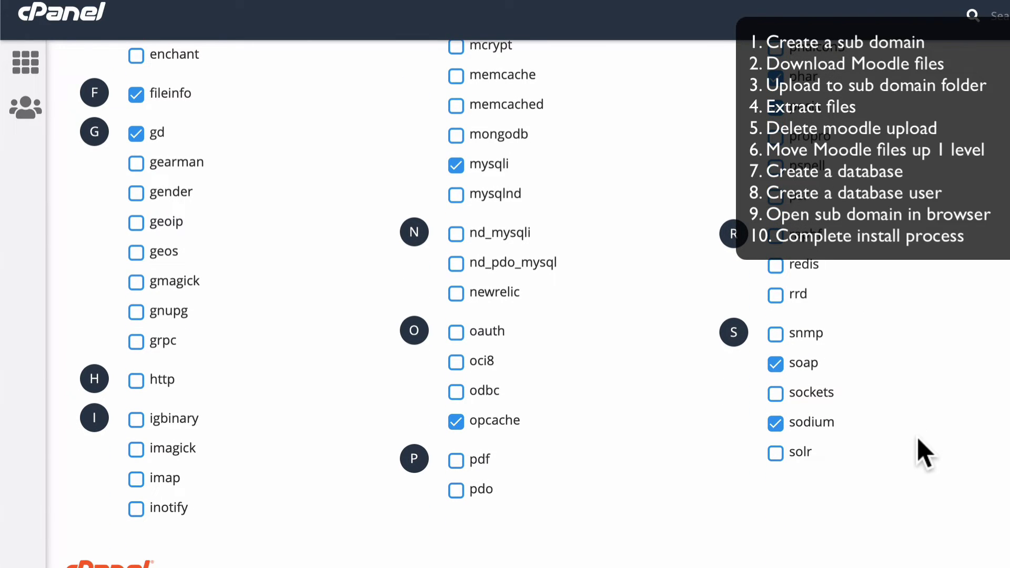
scroll(924, 453, "up", 9)
scroll(924, 453, "down", 3)
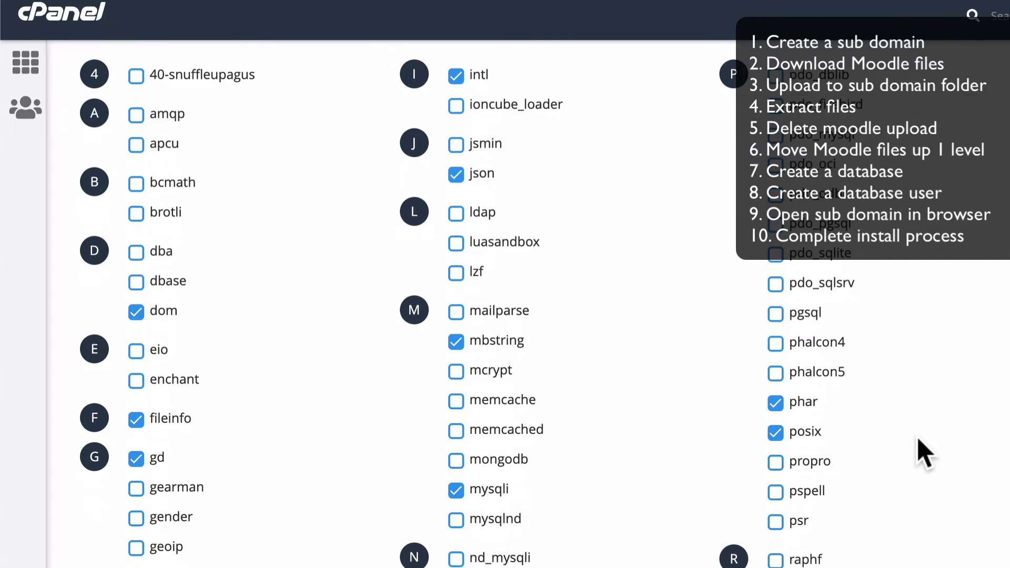
scroll(923, 453, "down", 5)
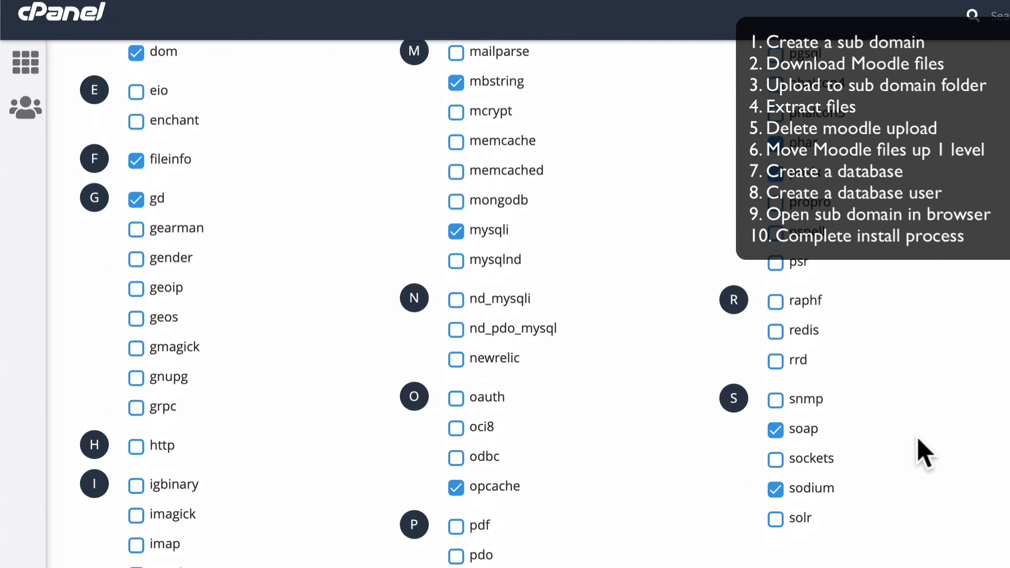
scroll(924, 454, "down", 1)
scroll(924, 453, "up", 1)
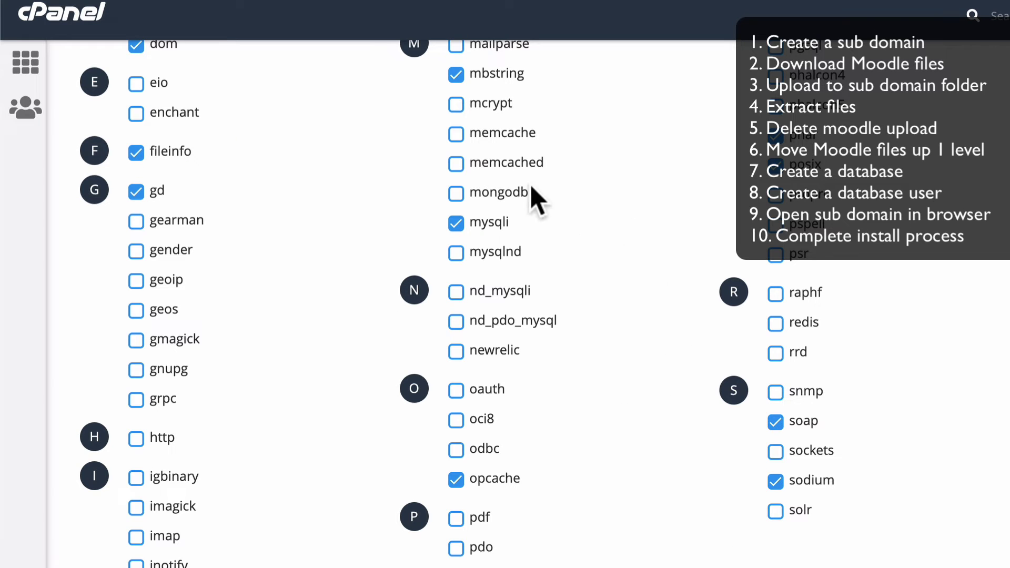
scroll(491, 215, "up", 1)
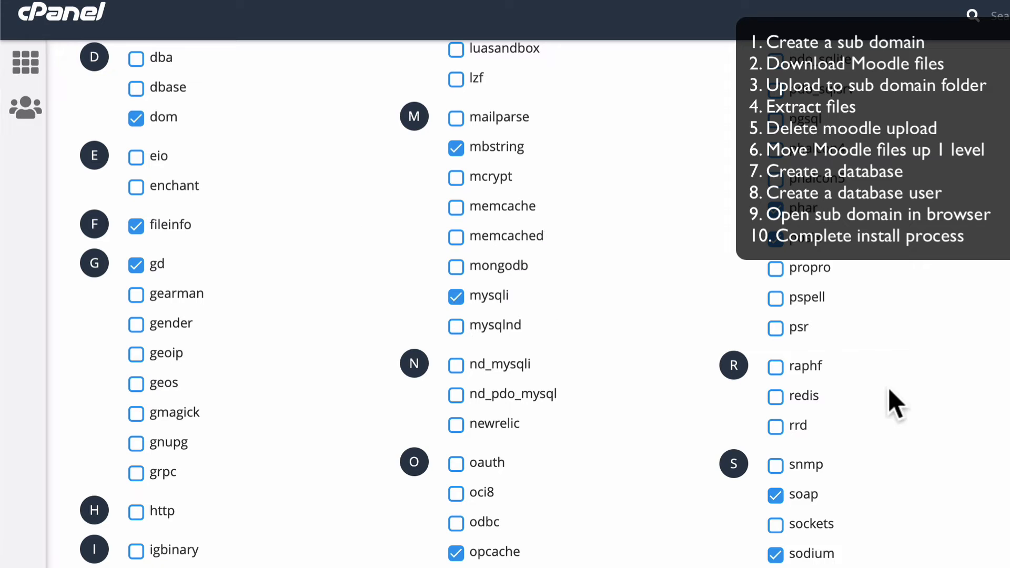
scroll(634, 537, "up", 2)
scroll(634, 536, "up", 5)
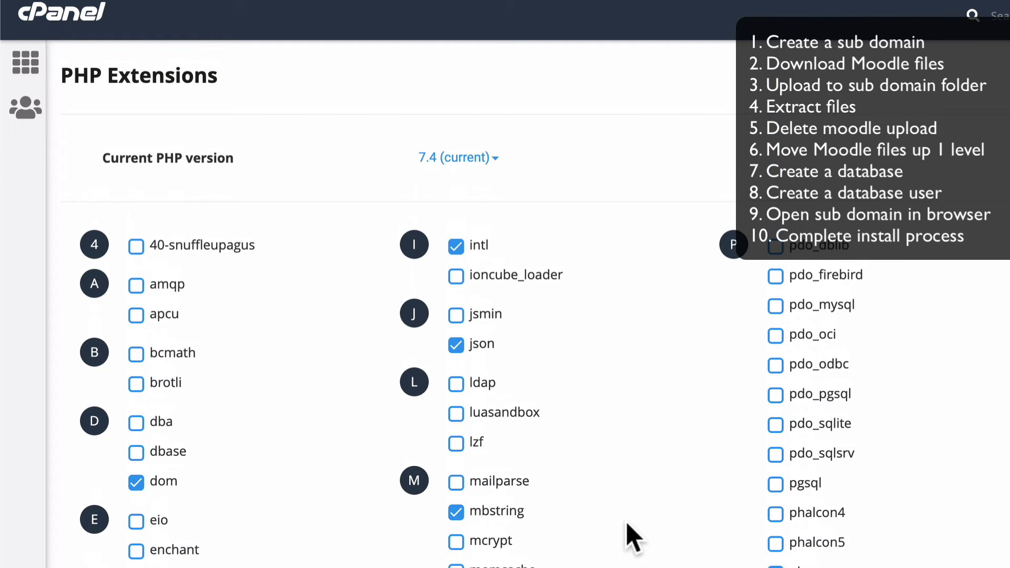
scroll(634, 536, "down", 10)
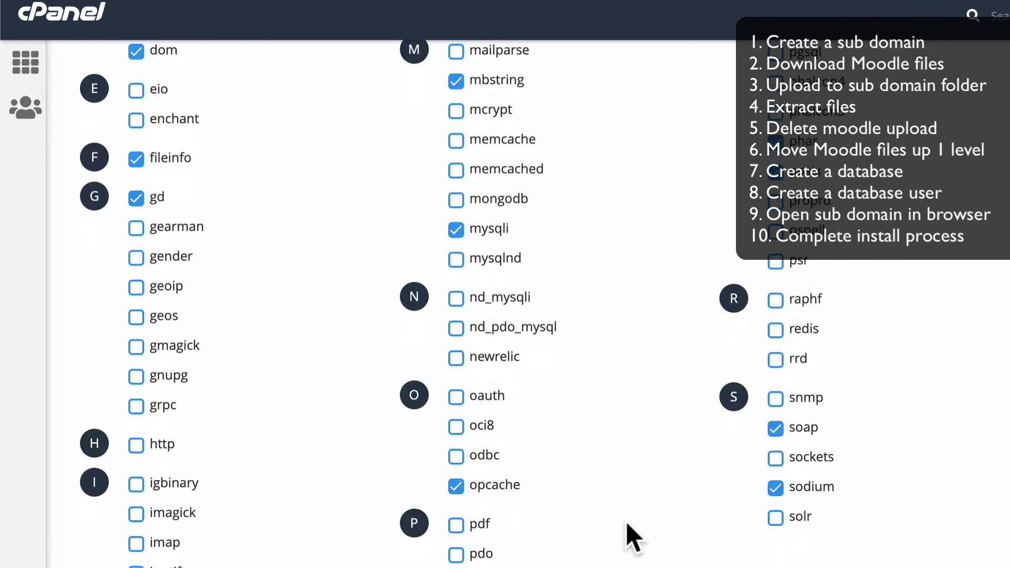
scroll(631, 537, "up", 11)
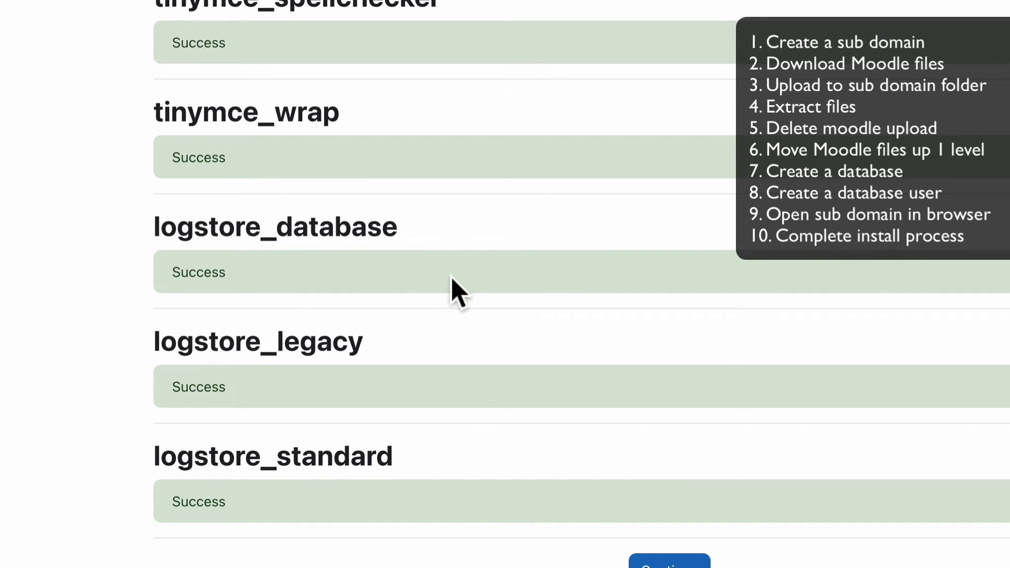
Step: Continue past the plugin installation results and fill in the admin e-mail address
left_click(651, 561)
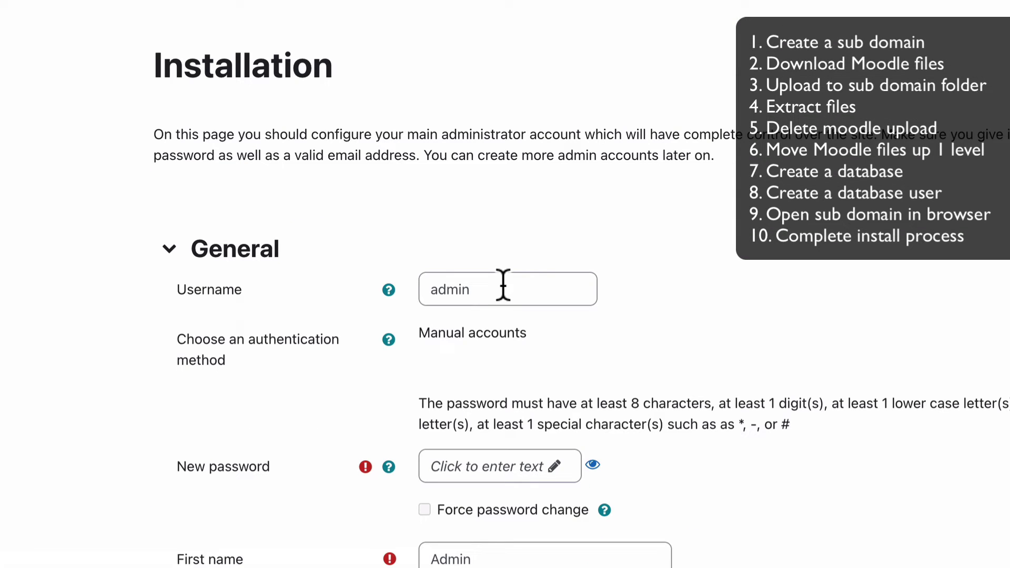
scroll(710, 289, "down", 2)
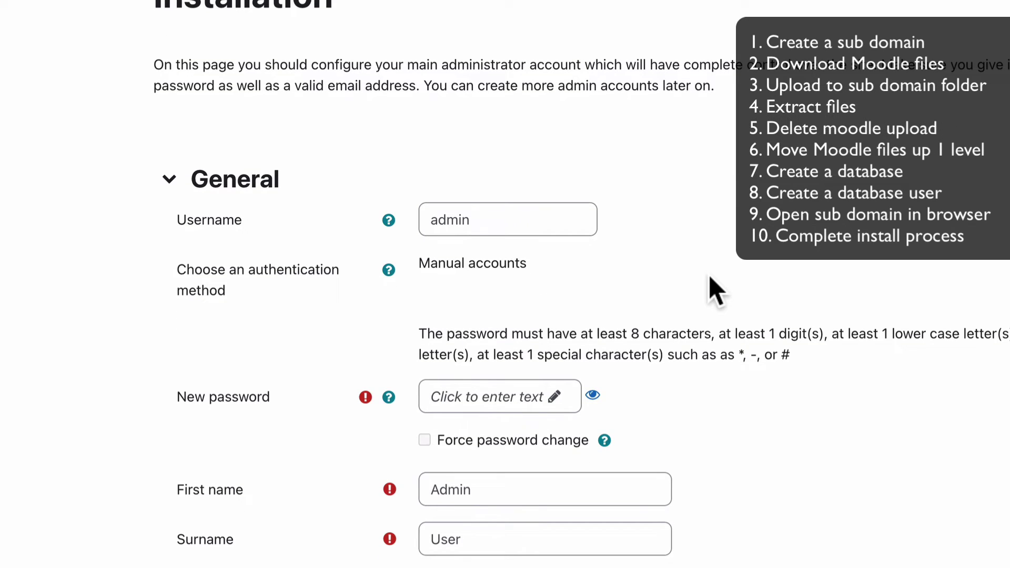
scroll(716, 291, "down", 3)
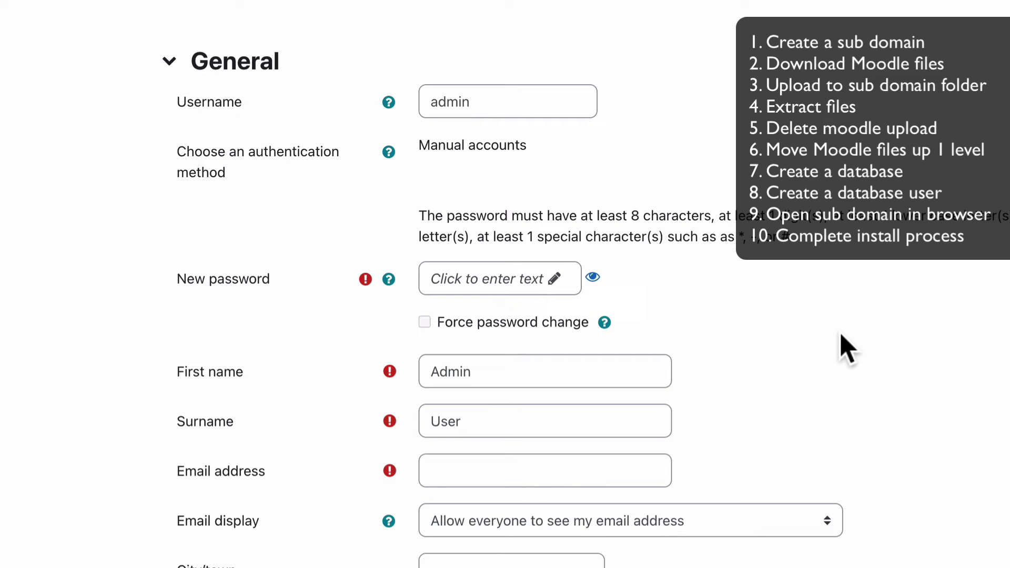
left_click(302, 458)
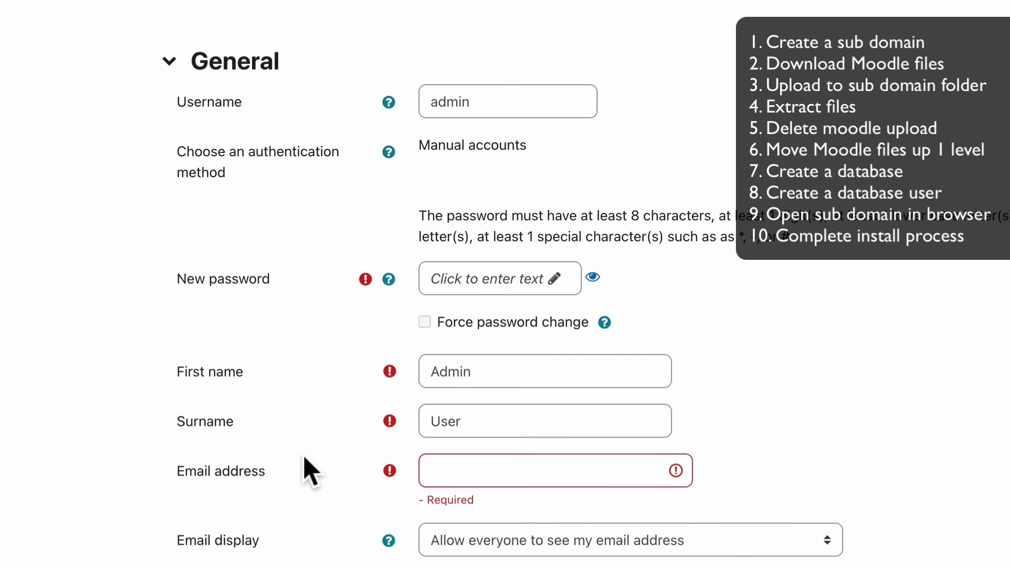
left_click(442, 470)
left_click(732, 477)
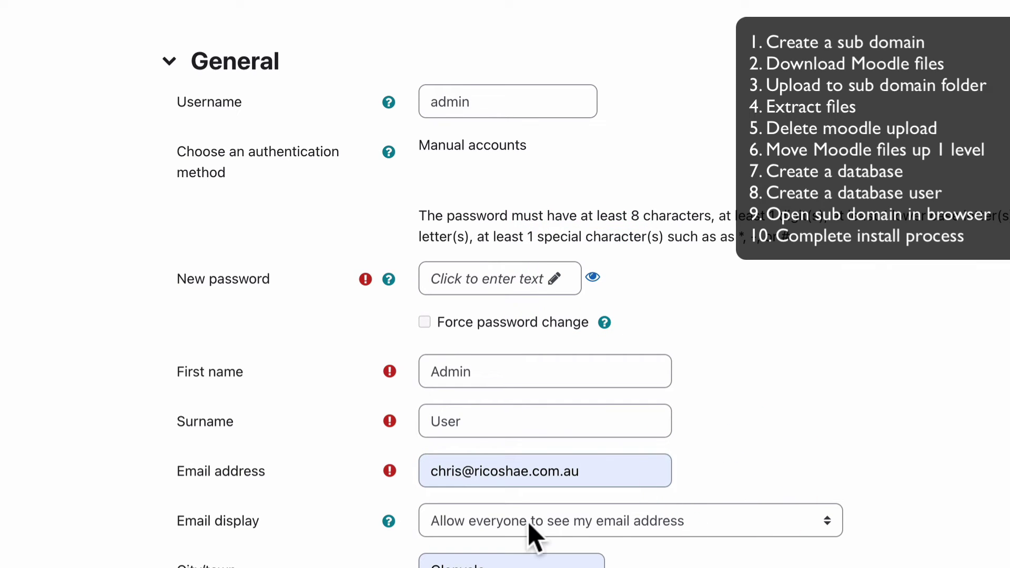
Step: Enter the admin password, clear City/town, and save the administrator profile
left_click(567, 288)
scroll(762, 323, "down", 4)
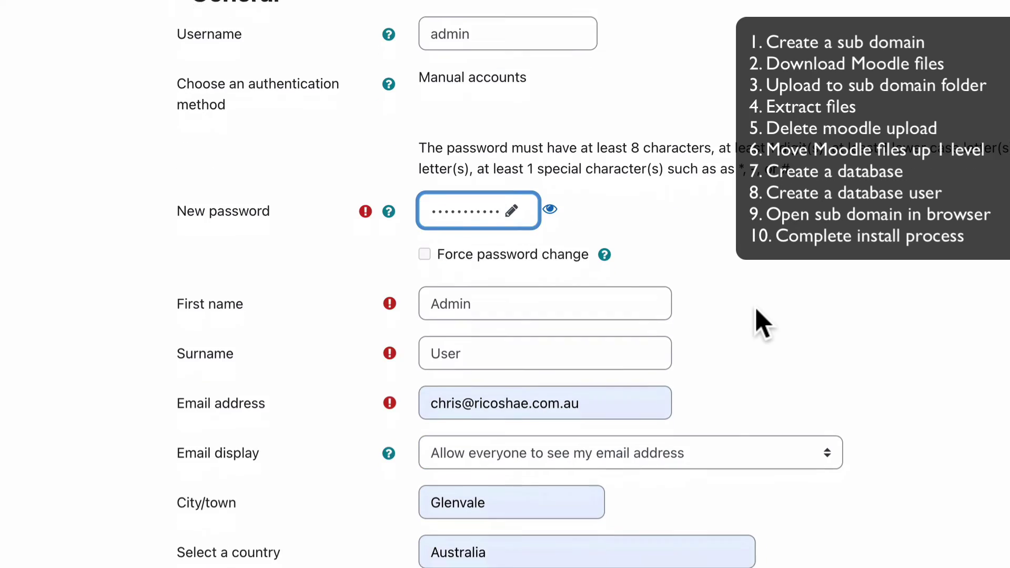
scroll(762, 322, "down", 3)
left_click(372, 248)
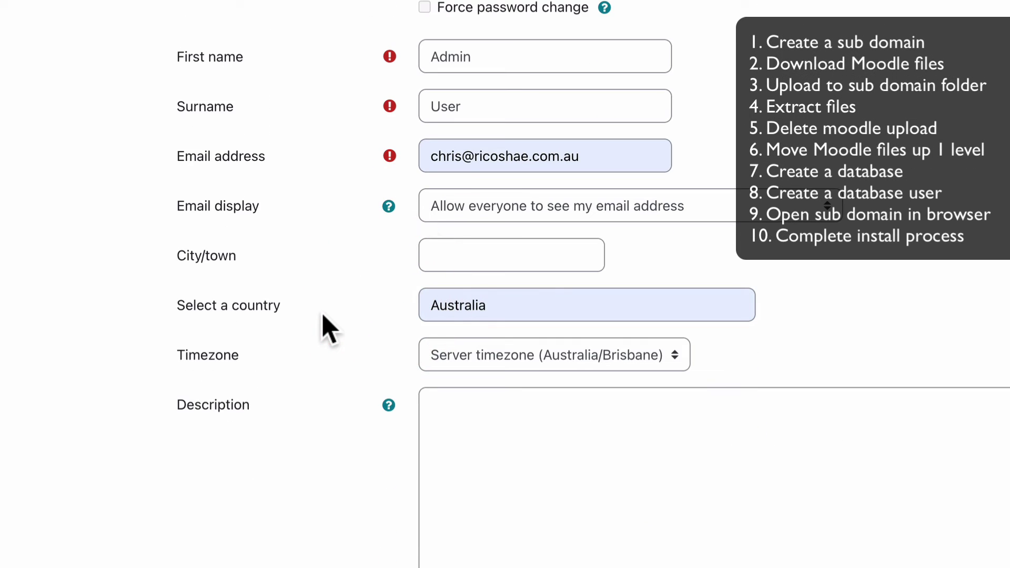
scroll(326, 326, "down", 8)
left_click(462, 525)
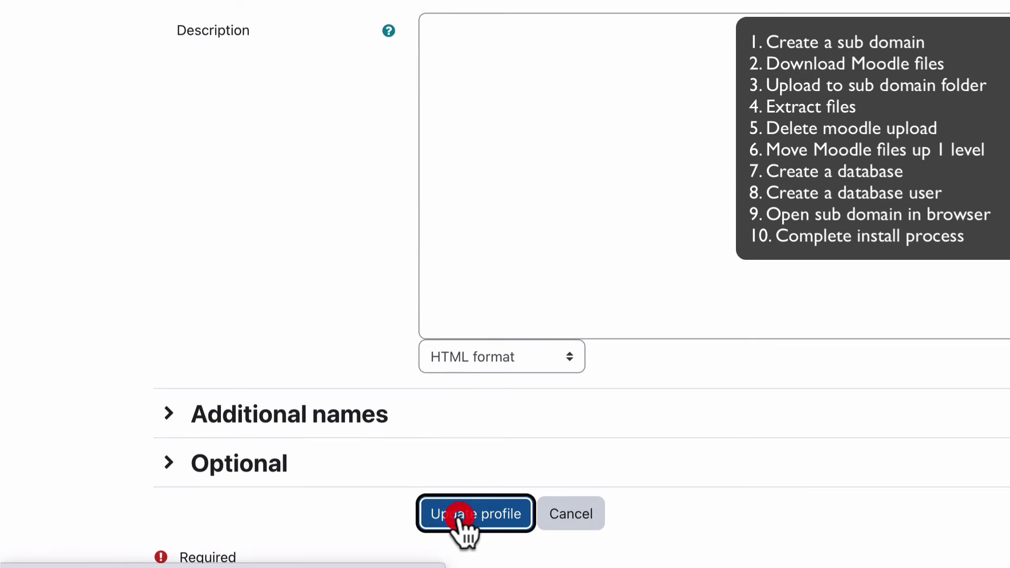
left_click(338, 158)
Step: Name the site 'My Moodle' with short name 'MyMoodle' and save the settings
left_click(253, 171)
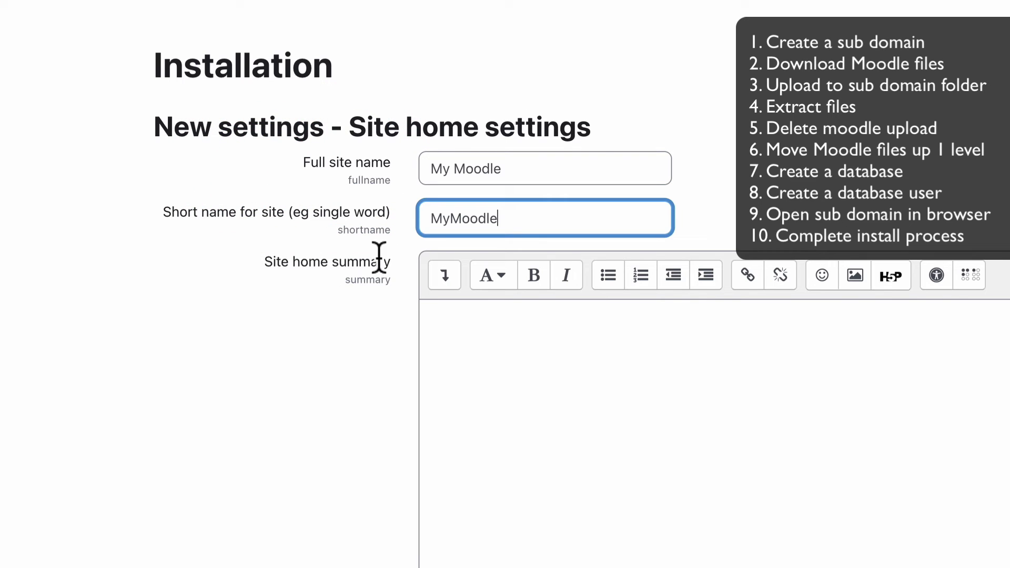
left_click(316, 306)
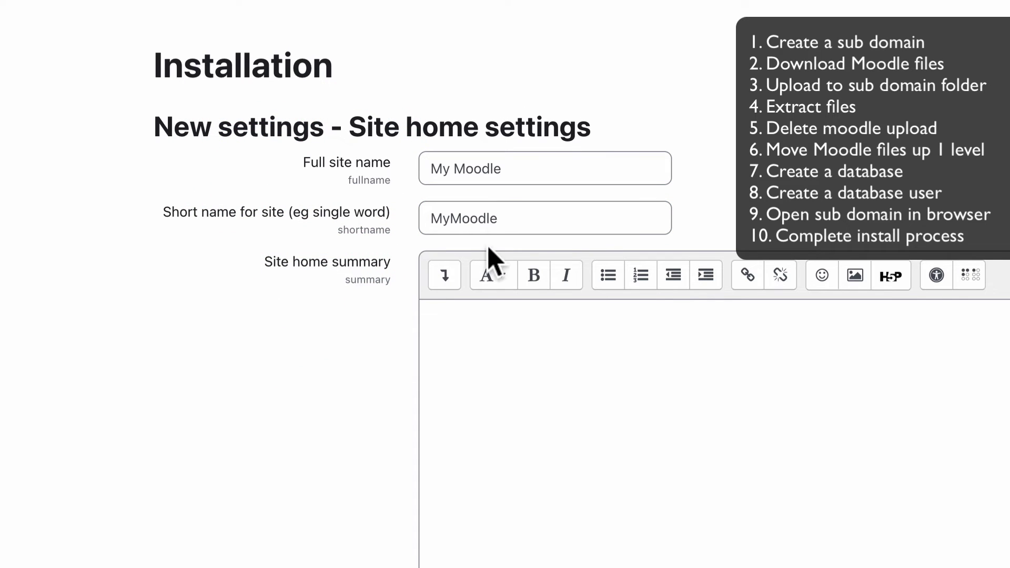
scroll(316, 399, "down", 8)
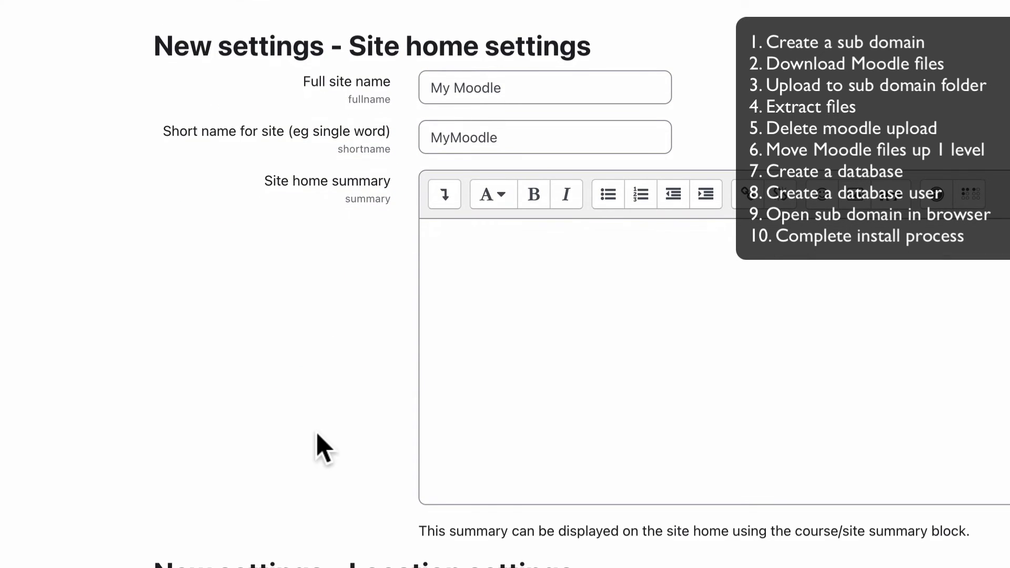
scroll(318, 447, "down", 3)
left_click(234, 549)
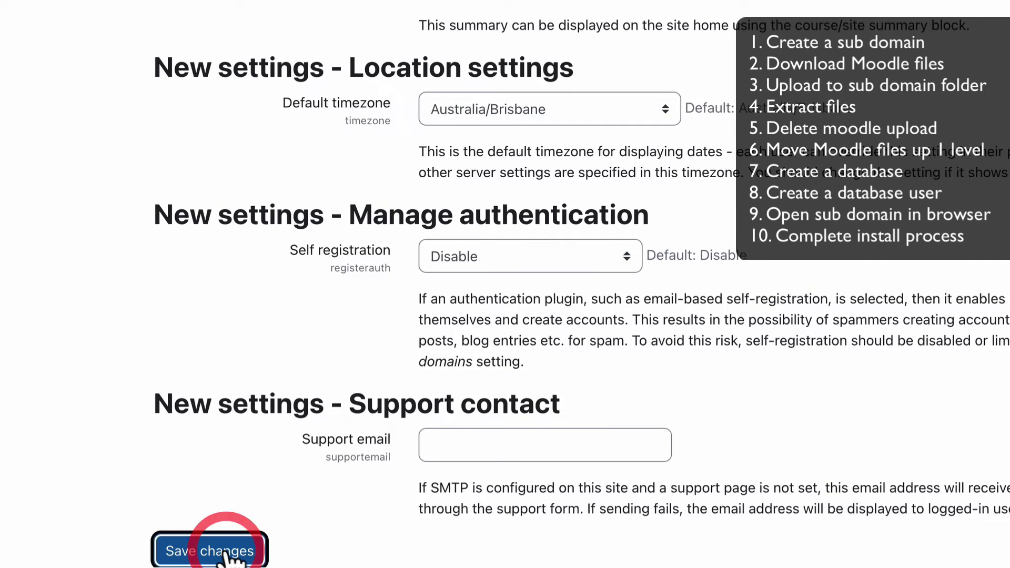
Step: Fill in the support e-mail address and save the support contact setting
left_click(304, 294)
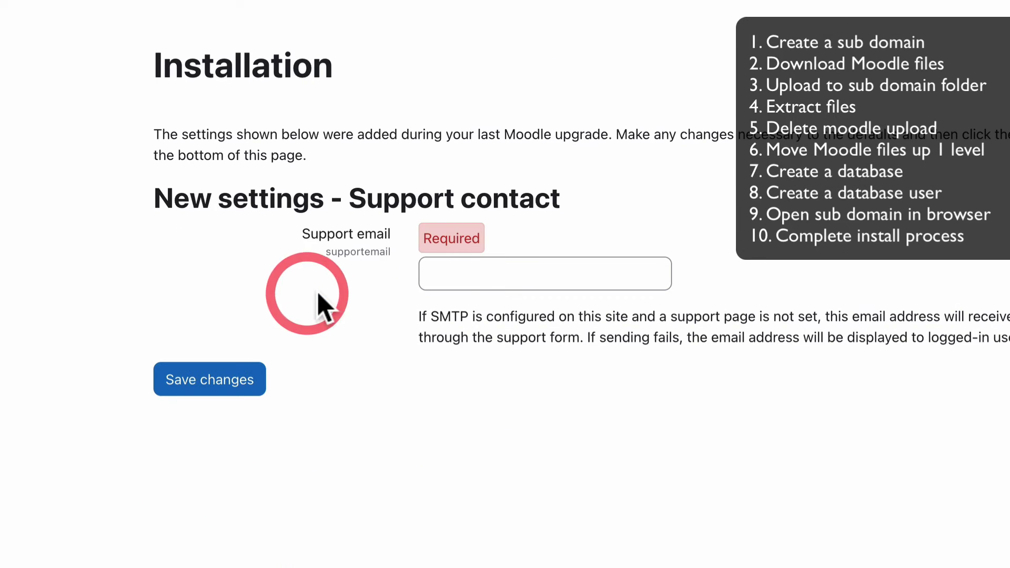
left_click(424, 275)
left_click(528, 319)
left_click(368, 304)
left_click(215, 380)
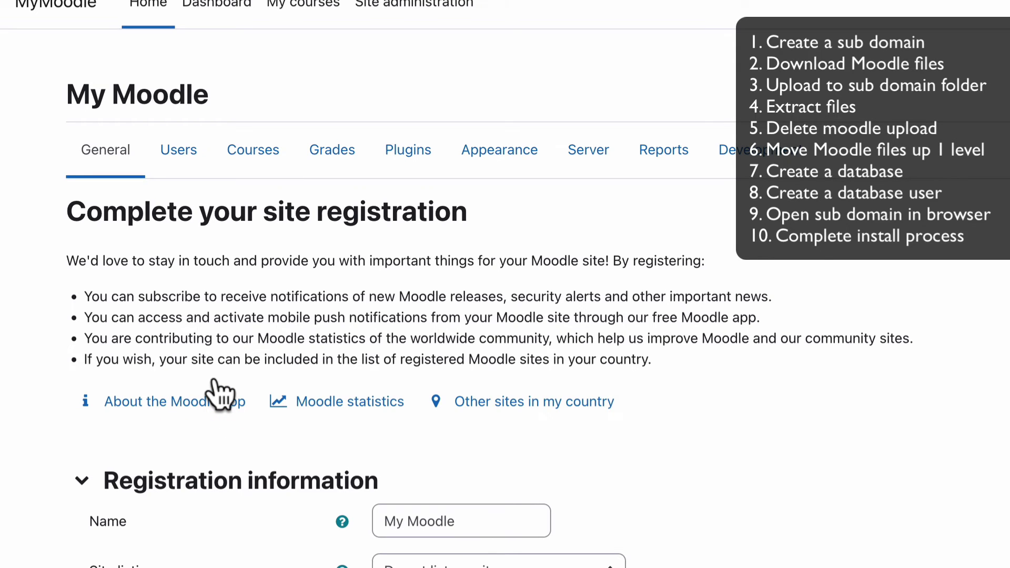
Step: Skip site registration on the registration page and dismiss the Dashboard's tour popup
scroll(221, 395, "down", 3)
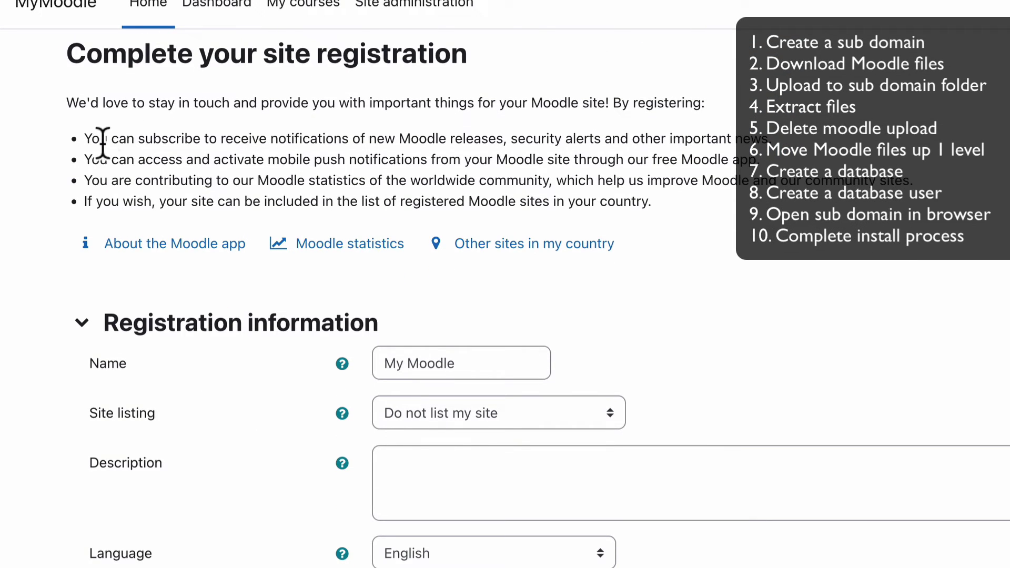
left_click_drag(87, 135, 721, 199)
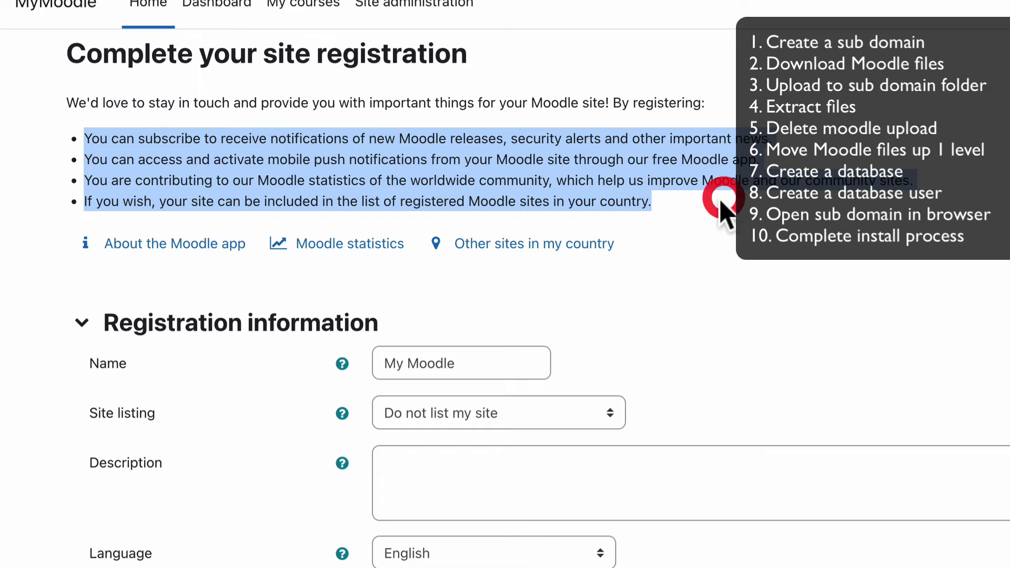
left_click(682, 230)
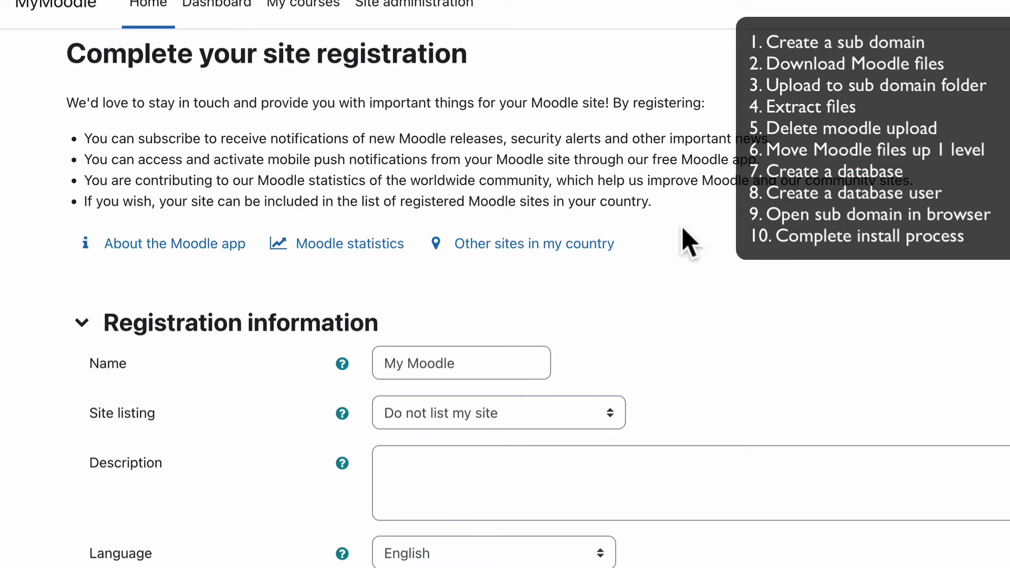
scroll(689, 241, "down", 10)
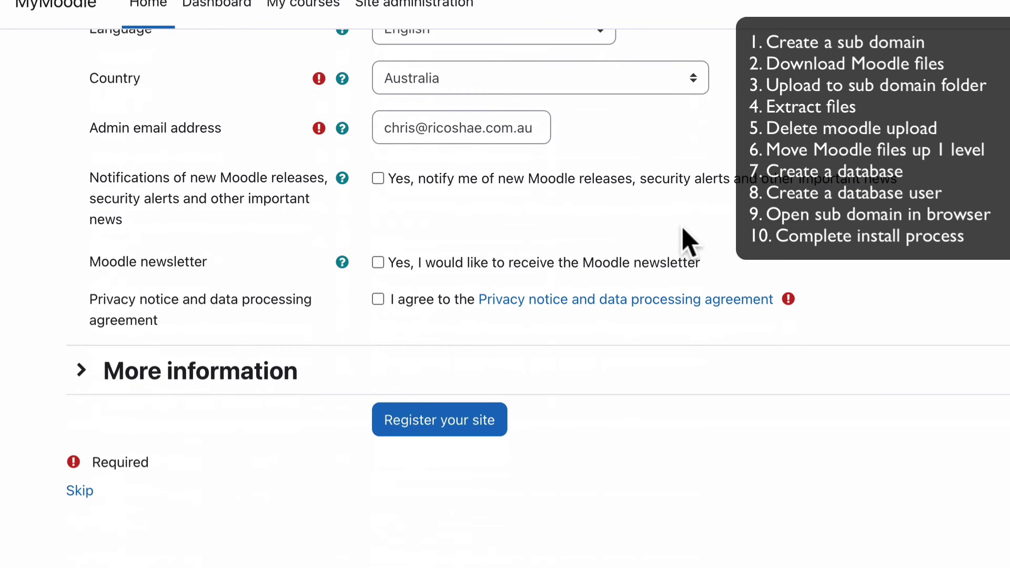
left_click(80, 491)
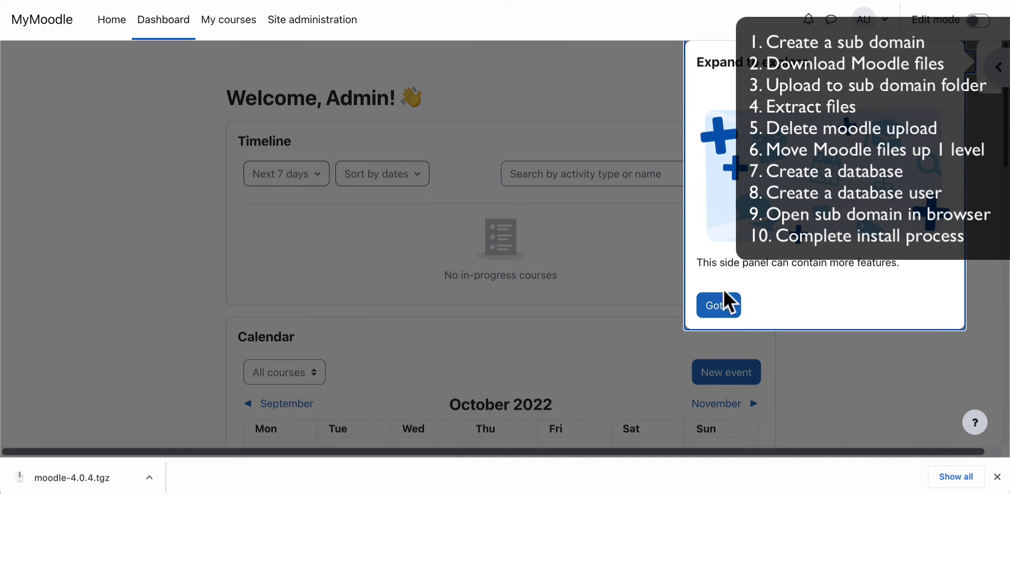
left_click(718, 304)
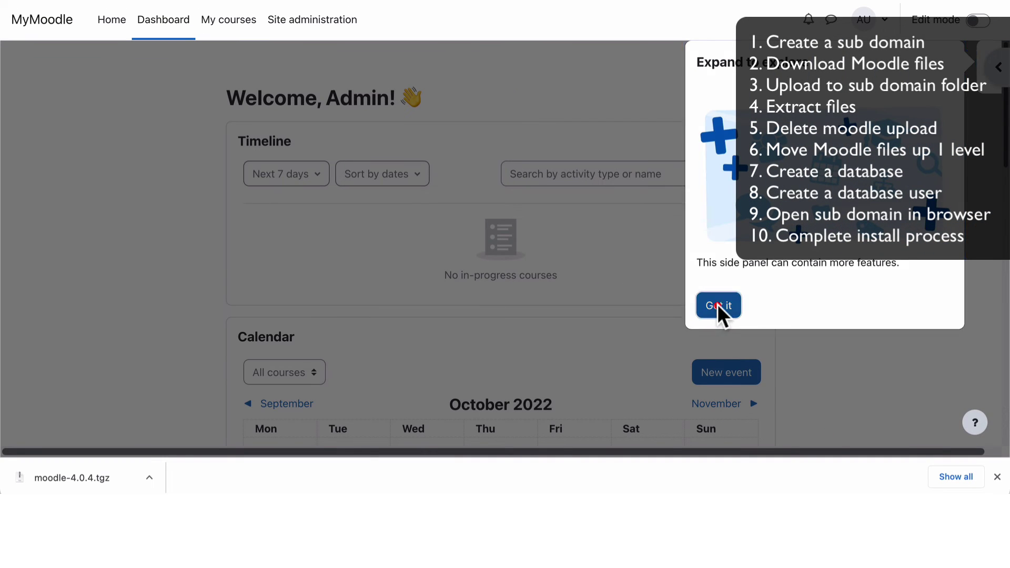
Step: Dismiss the Moodle tour and locate the Advanced tools section on cPanel's home page
left_click(188, 223)
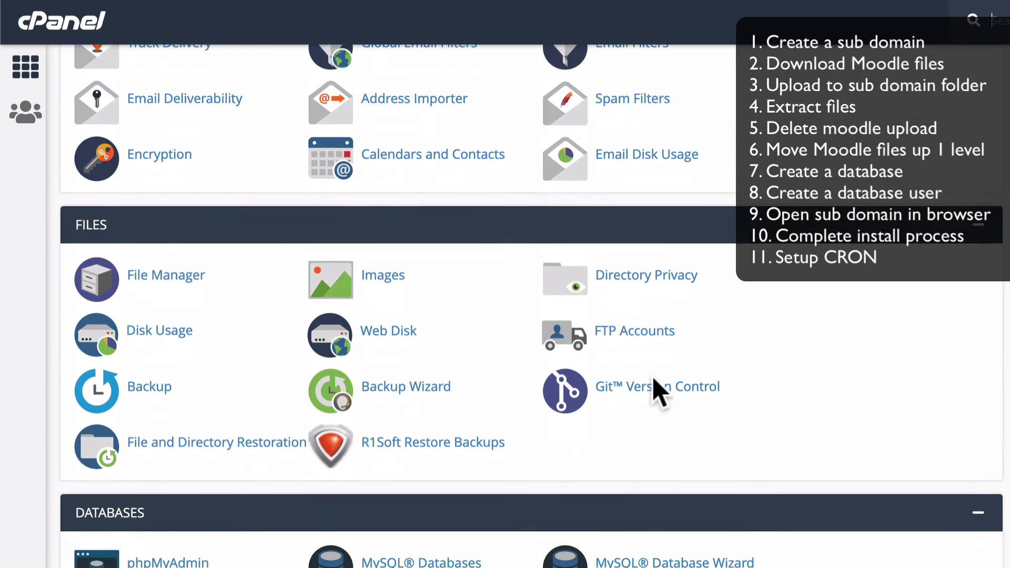
scroll(654, 386, "down", 7)
key("ctrl+f")
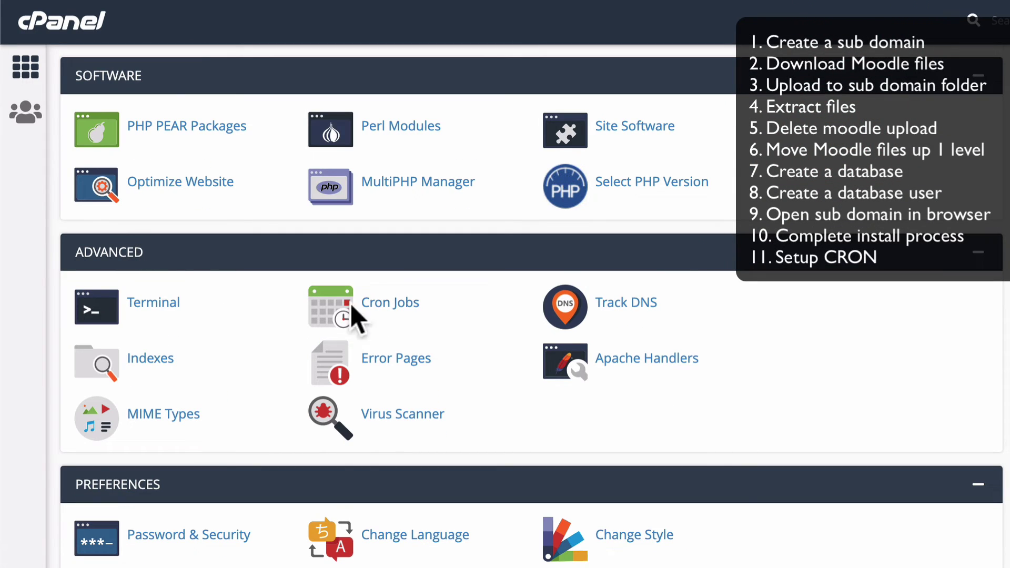
Step: Open Cron Jobs and pick the Once Per Minute (* * * * *) common setting
left_click(390, 303)
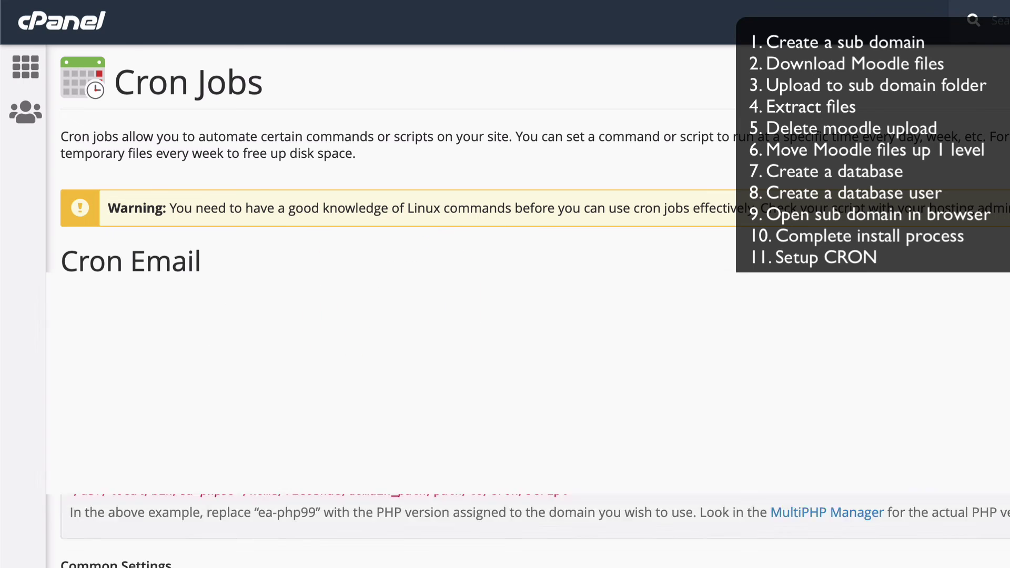
scroll(387, 315, "down", 5)
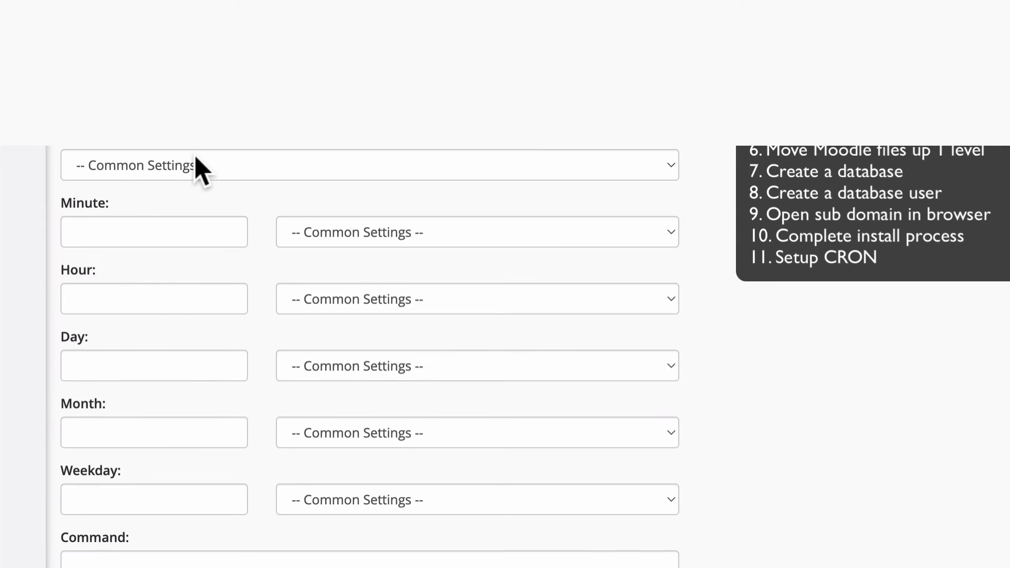
left_click(187, 162)
left_click(186, 184)
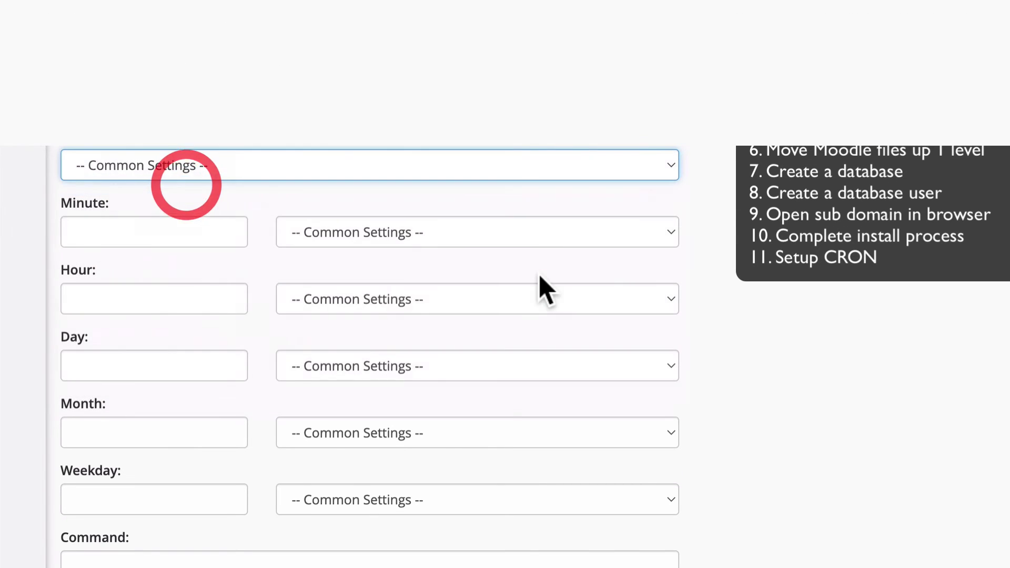
left_click(850, 337)
scroll(850, 342, "down", 2)
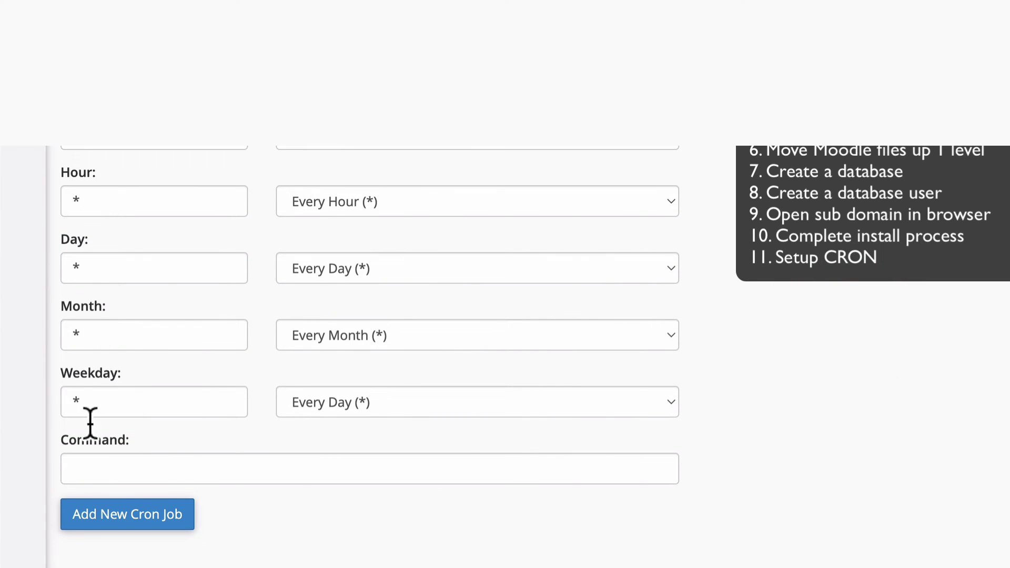
scroll(511, 448, "up", 2)
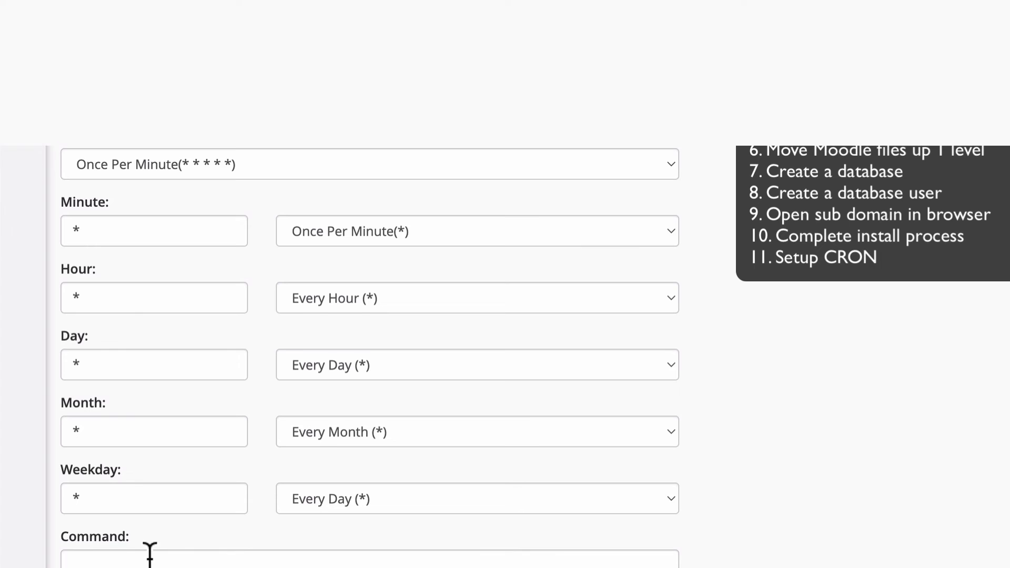
scroll(103, 540, "down", 2)
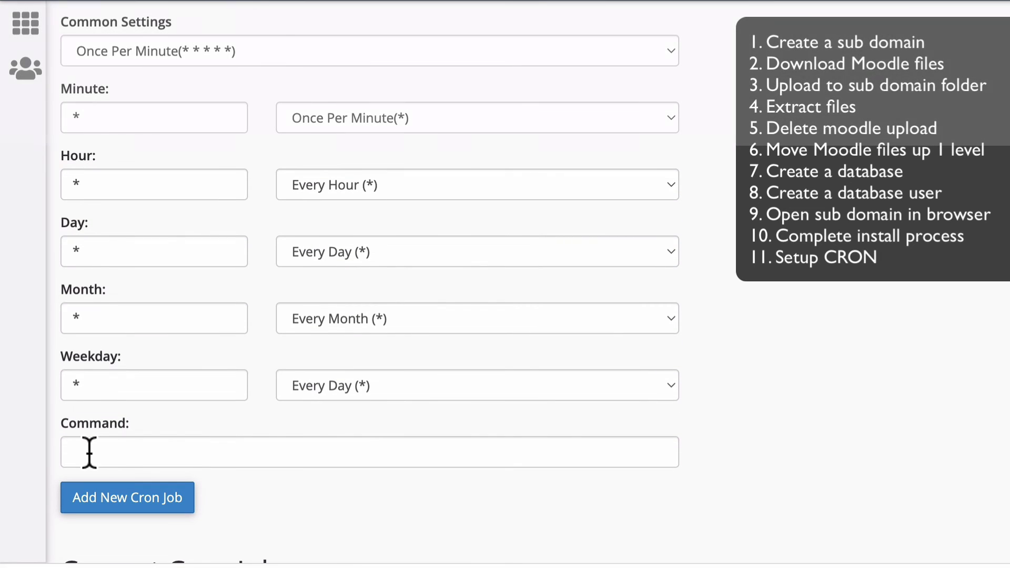
Step: Paste the /usr/local/bin/php cron.php command and change the MYSERVER placeholder to MYSERVERNAME
left_click(79, 452)
type("/usr/local/bin/php /home/MYSERVER/SUBDOMAIN/admin/cli/cron.php")
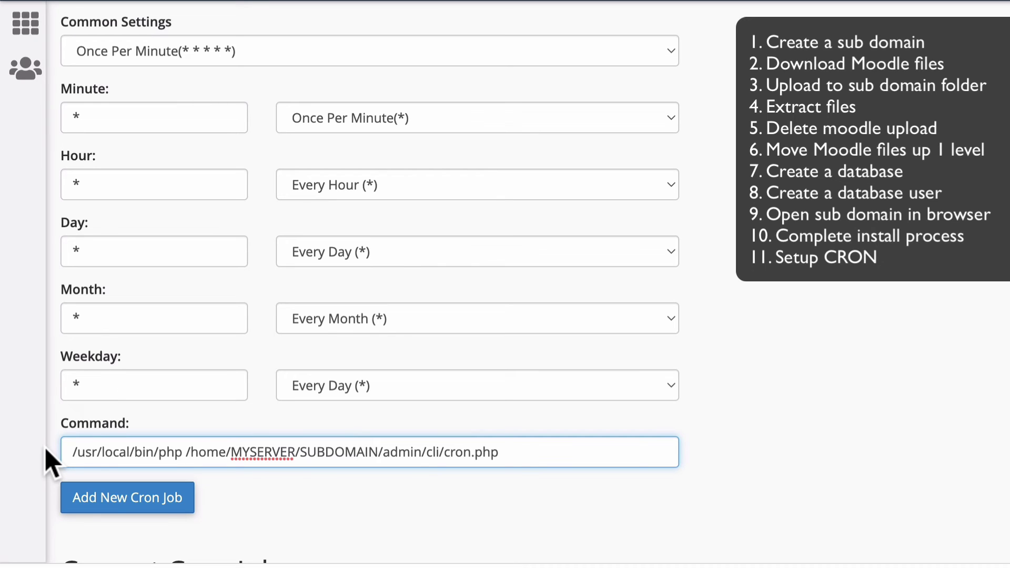
left_click_drag(70, 451, 231, 452)
left_click(69, 451)
left_click_drag(70, 451, 226, 452)
double_click(262, 452)
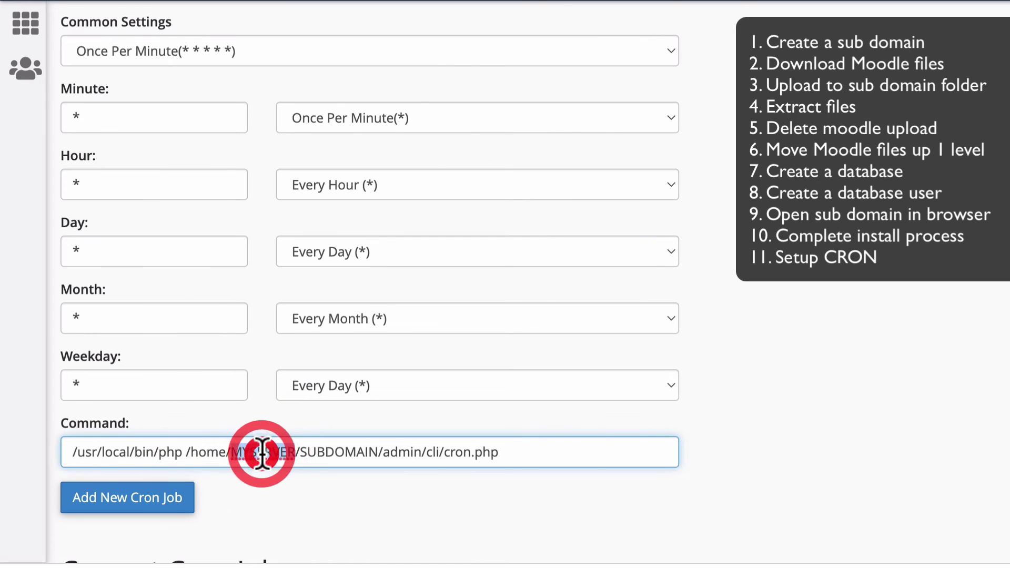
left_click(296, 452)
type("NAME")
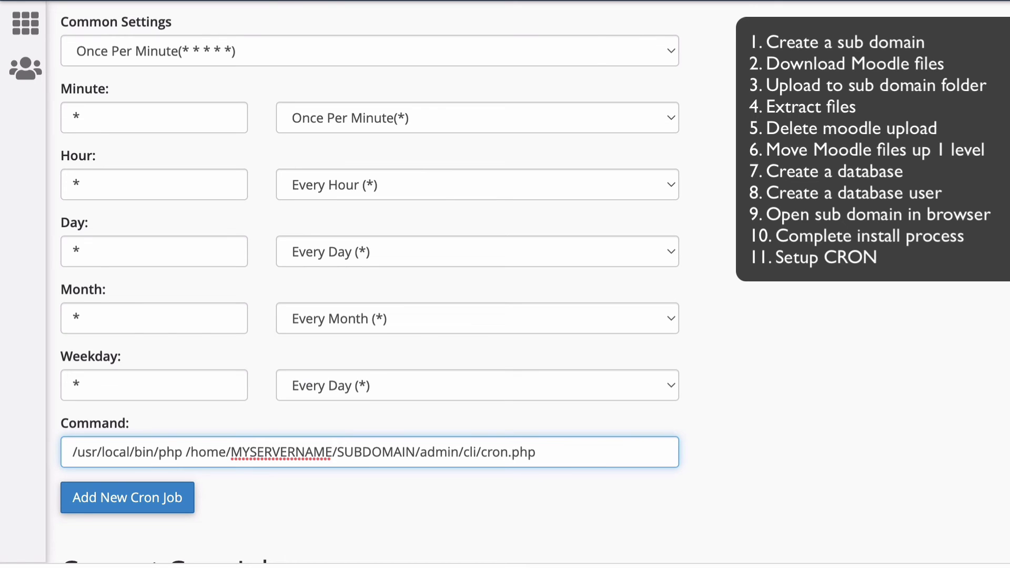
double_click(375, 456)
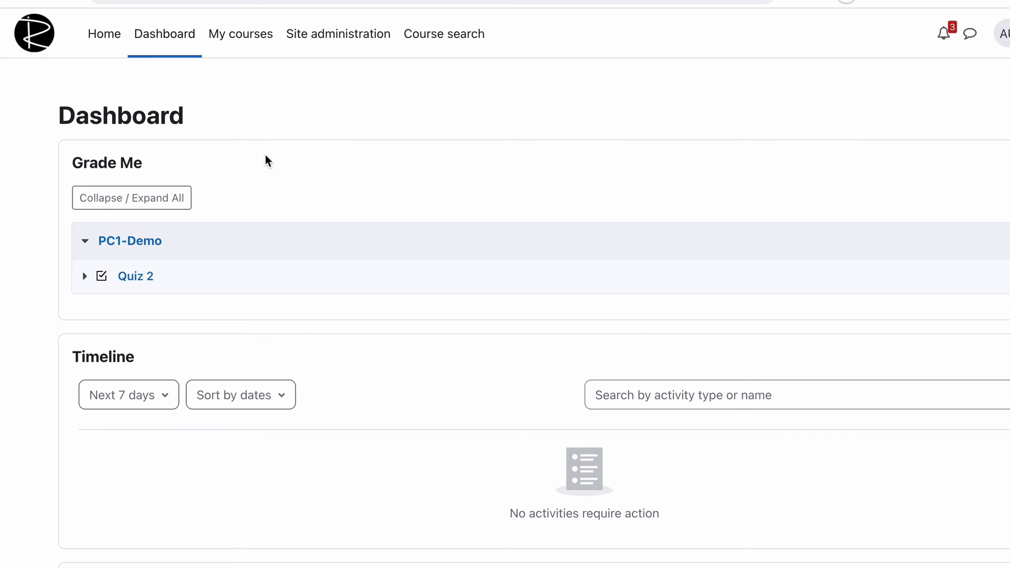
Step: Search the site administration for 'tasks' and open the Scheduled tasks result
left_click(340, 48)
left_click(946, 117)
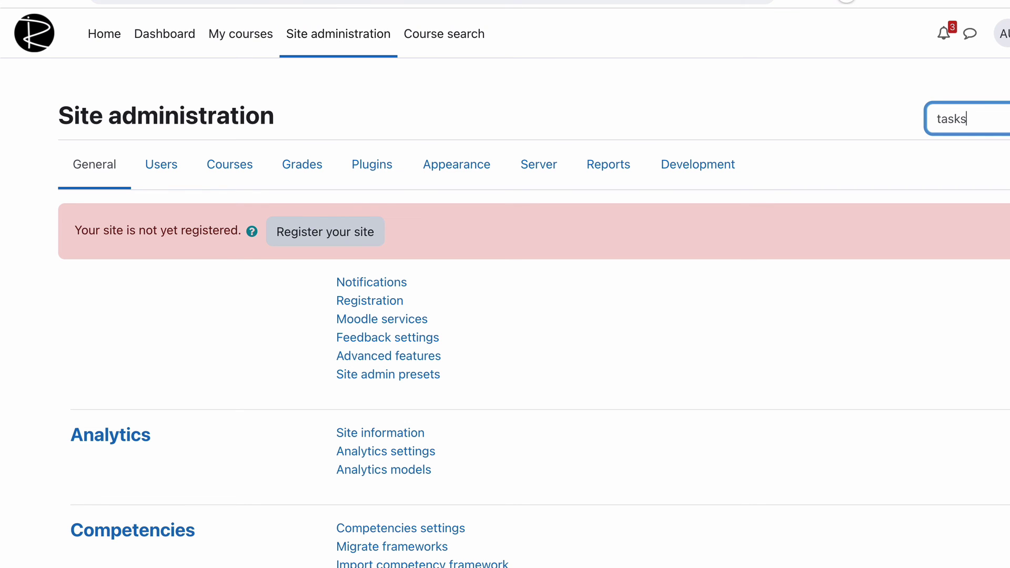
key("Return")
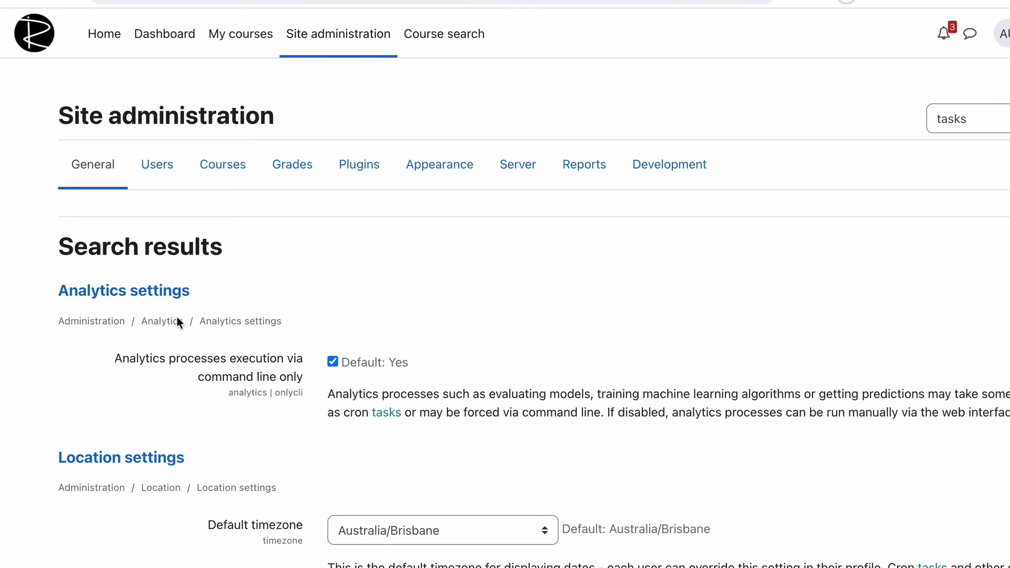
scroll(173, 321, "down", 20)
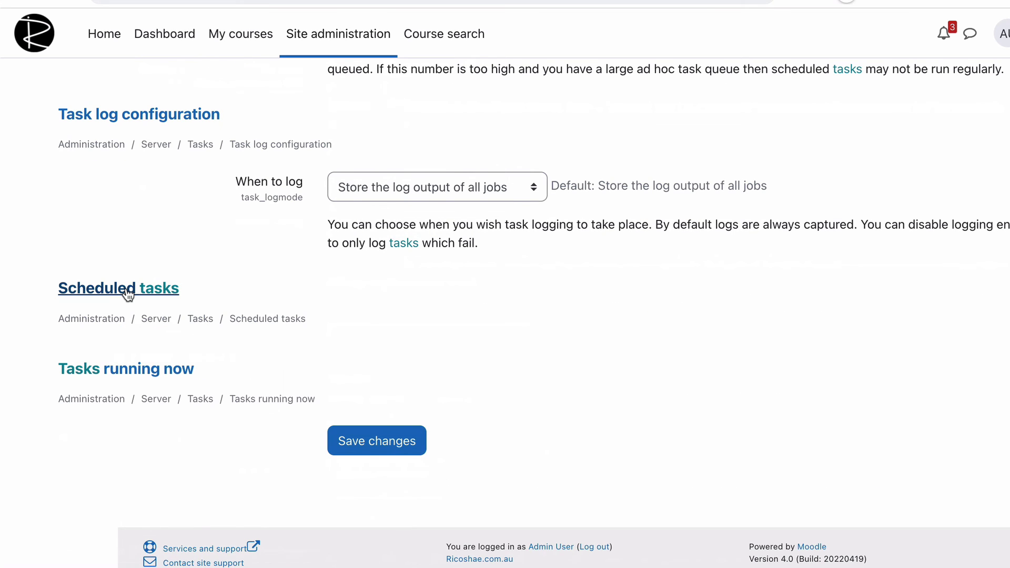
left_click(128, 293)
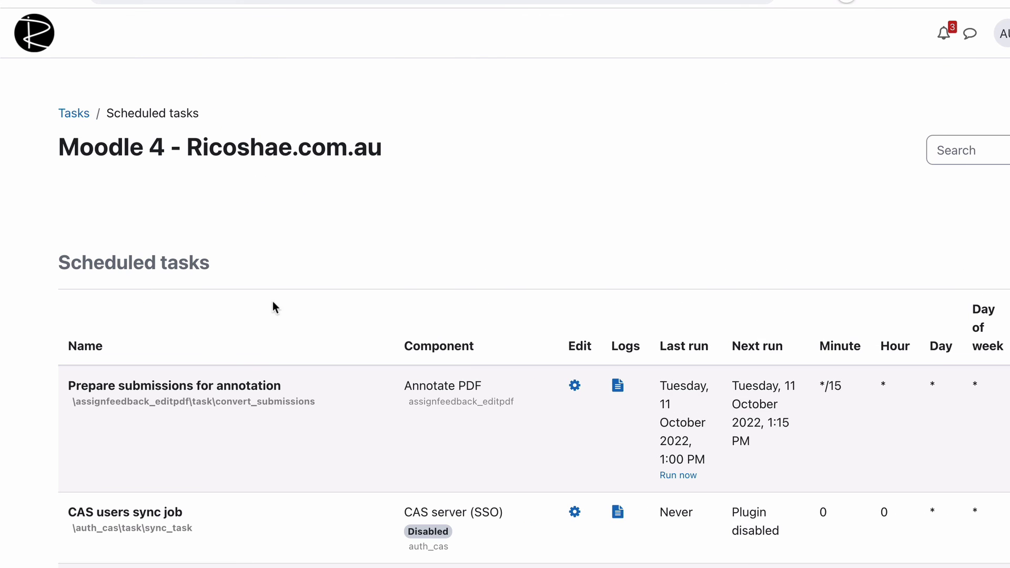
scroll(503, 305, "down", 5)
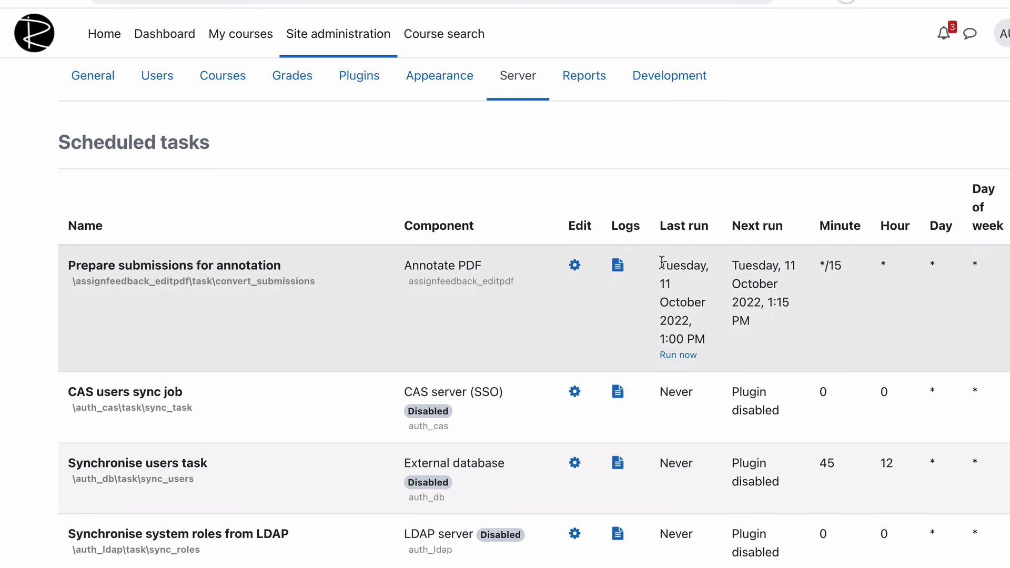
scroll(662, 262, "down", 2)
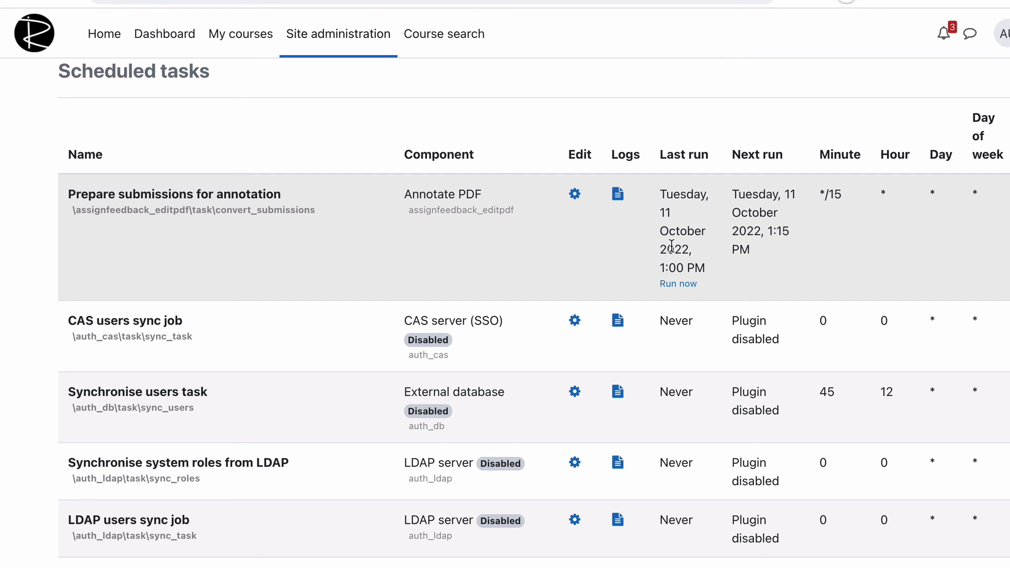
scroll(671, 245, "down", 4)
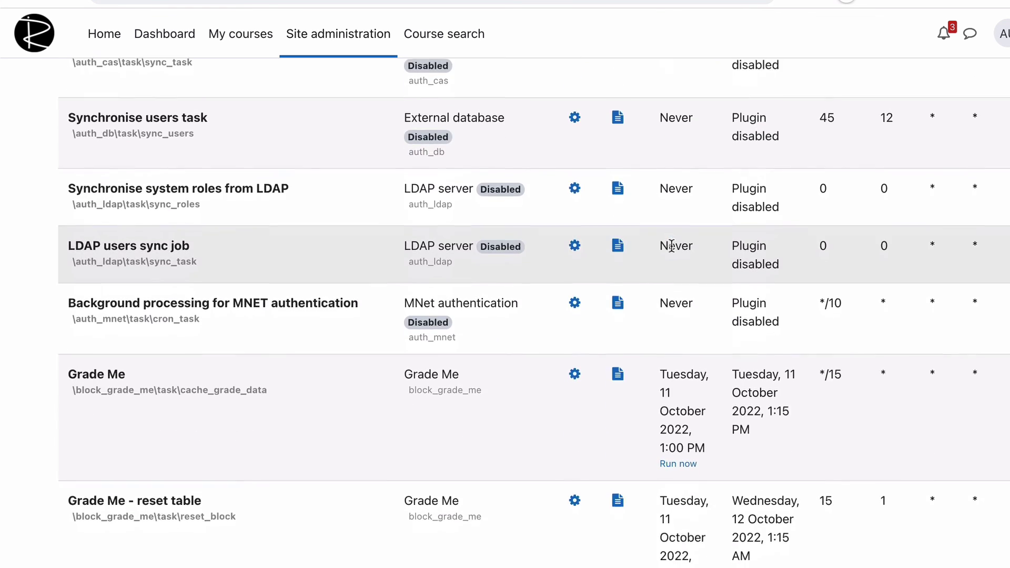
scroll(671, 247, "up", 3)
scroll(671, 245, "up", 2)
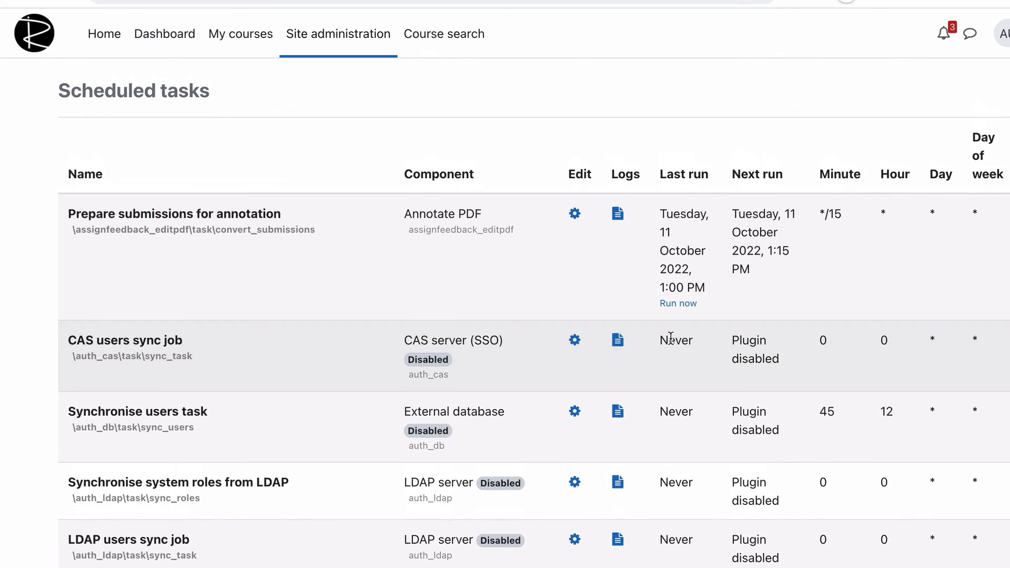
scroll(671, 348, "down", 15)
scroll(671, 349, "down", 6)
scroll(670, 348, "up", 20)
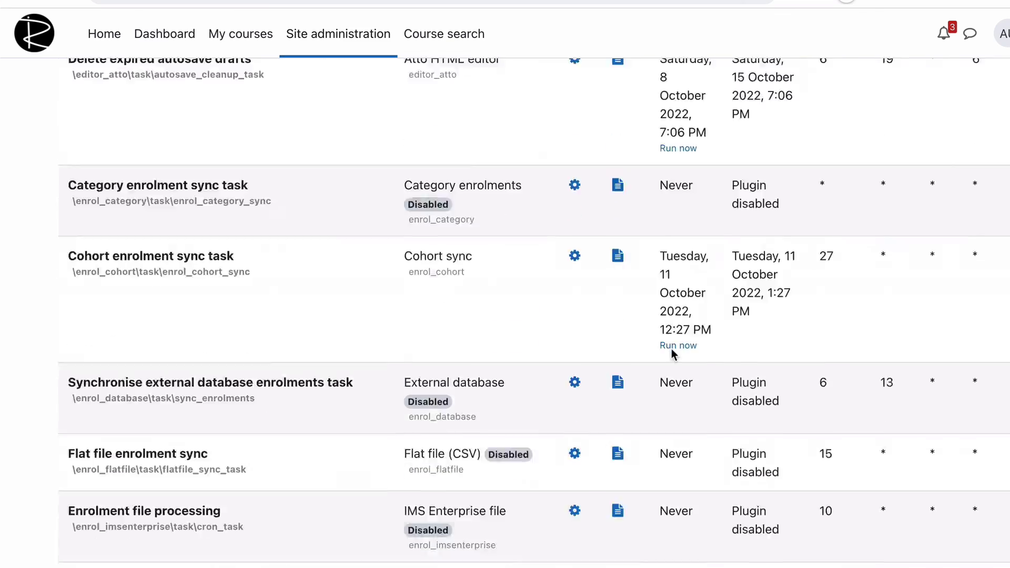
scroll(671, 348, "up", 9)
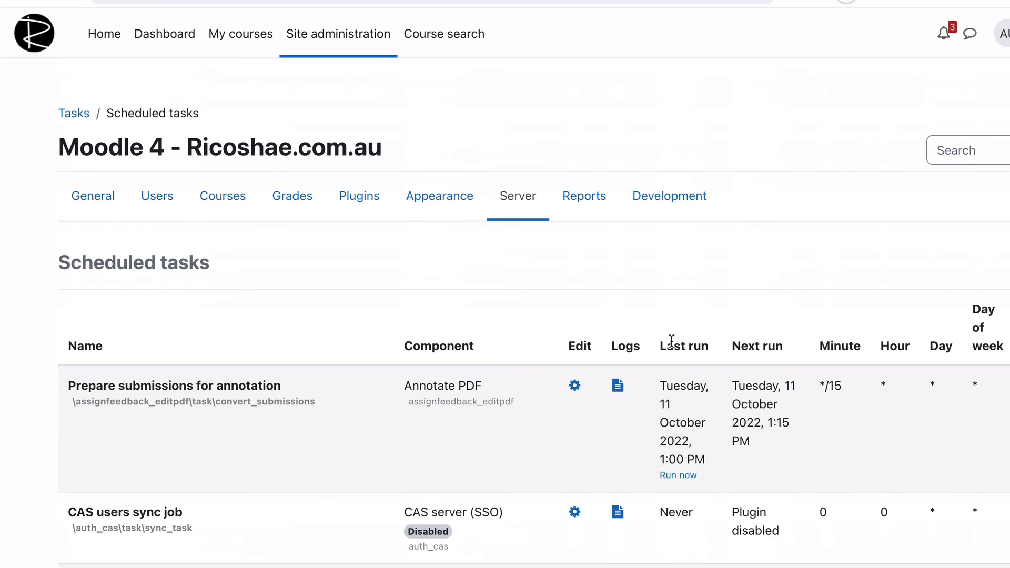
left_click_drag(658, 346, 711, 347)
scroll(687, 457, "down", 12)
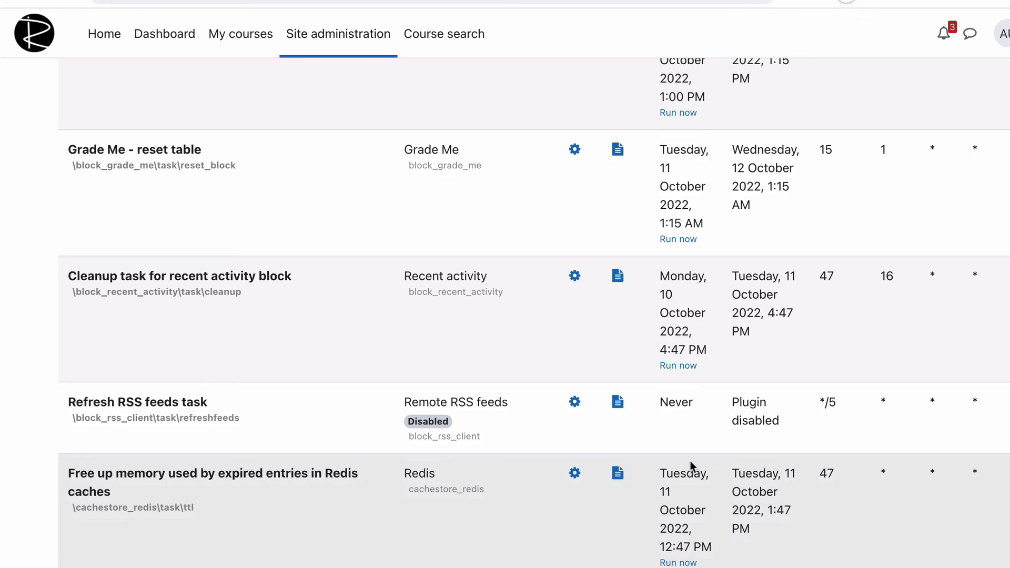
scroll(689, 461, "down", 1)
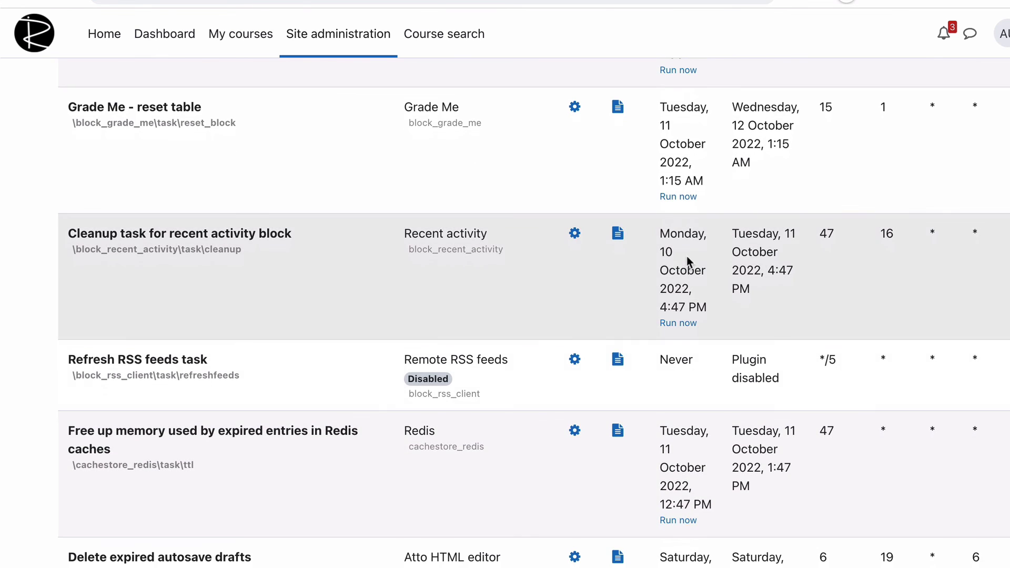
left_click_drag(660, 232, 706, 315)
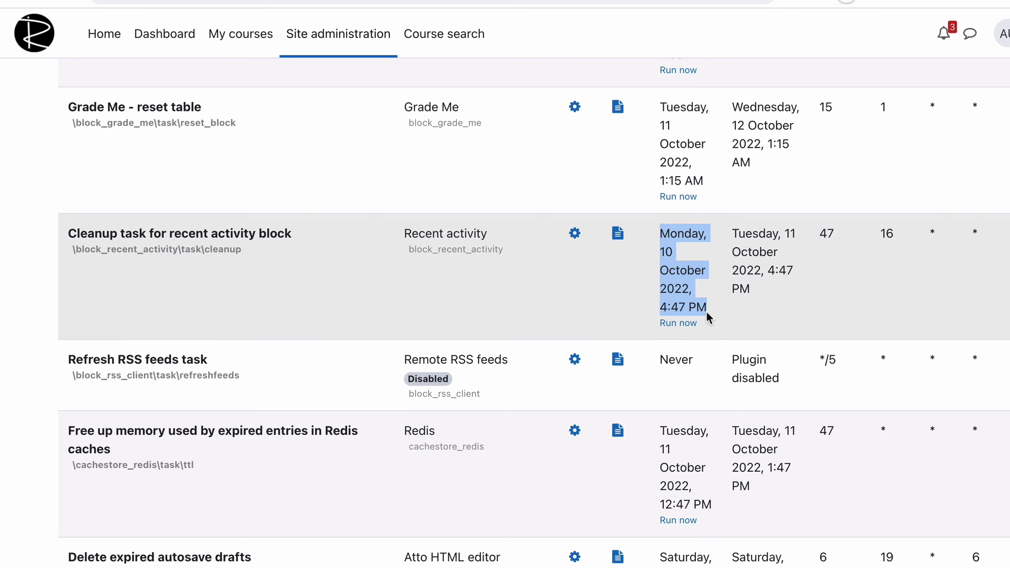
scroll(706, 311, "up", 15)
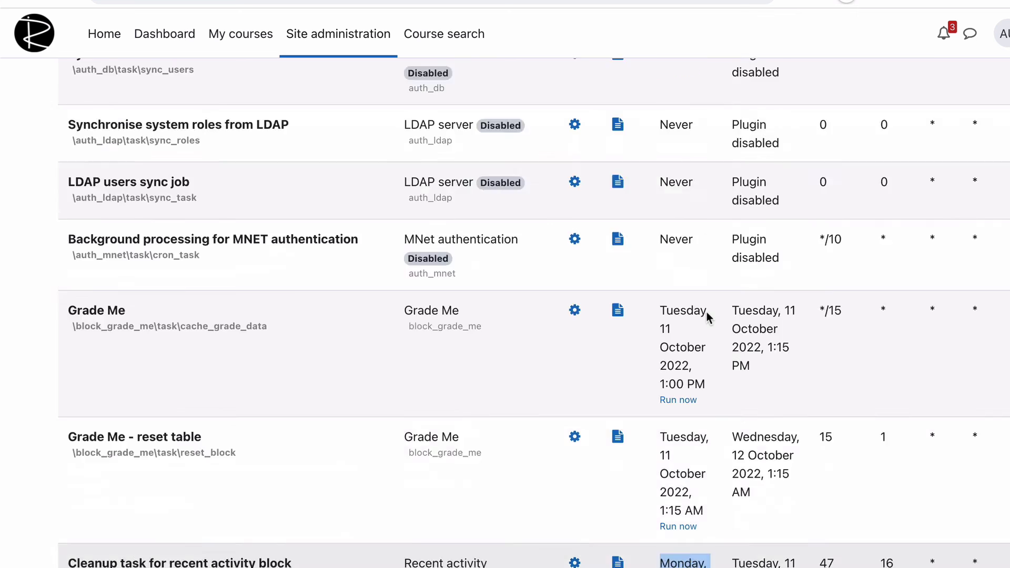